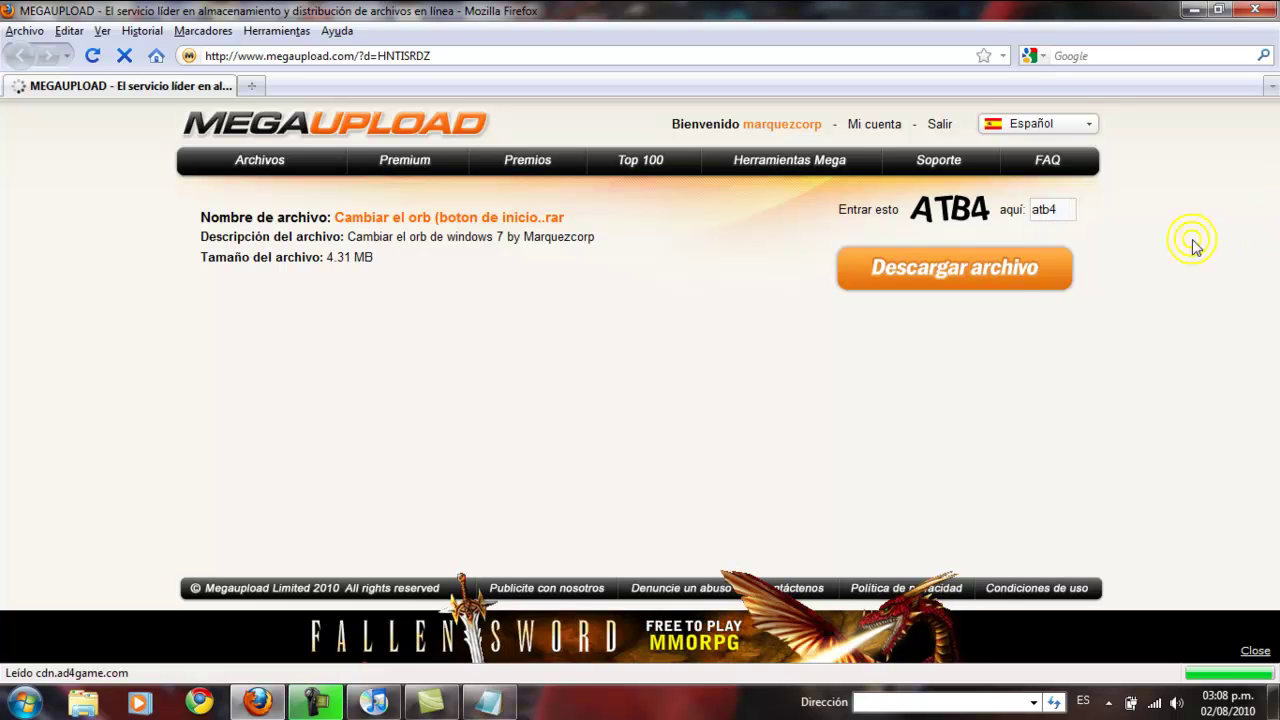
Request the download of the "Cambiar el orb (boton de inicio)" archive, and minimize the browser and Notepad to reveal the desktop
left_click(1002, 283)
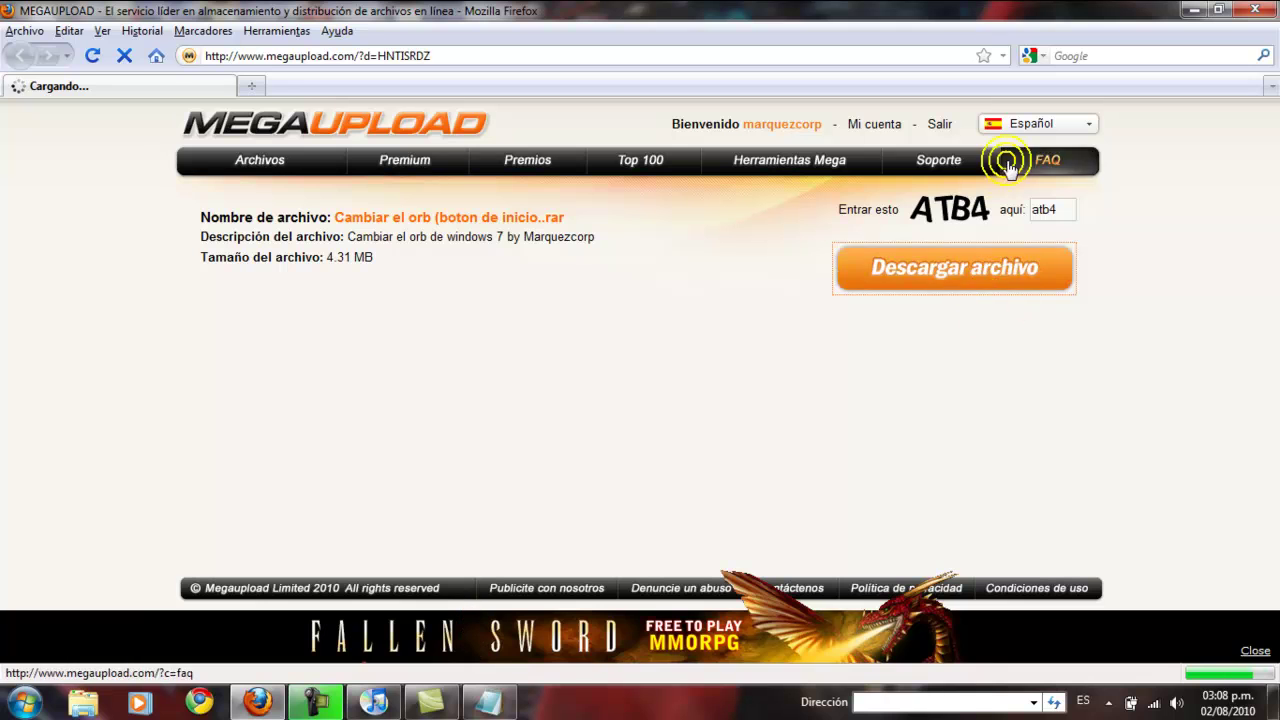
left_click(991, 283)
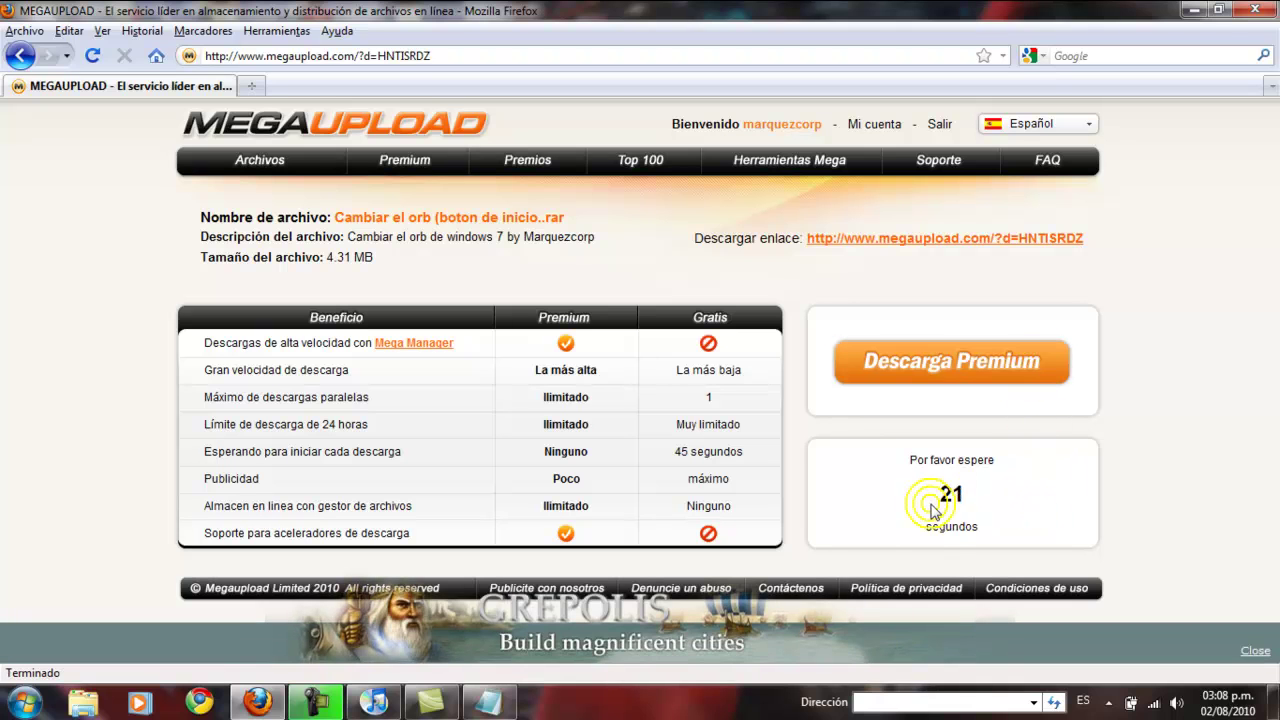
left_click(1198, 16)
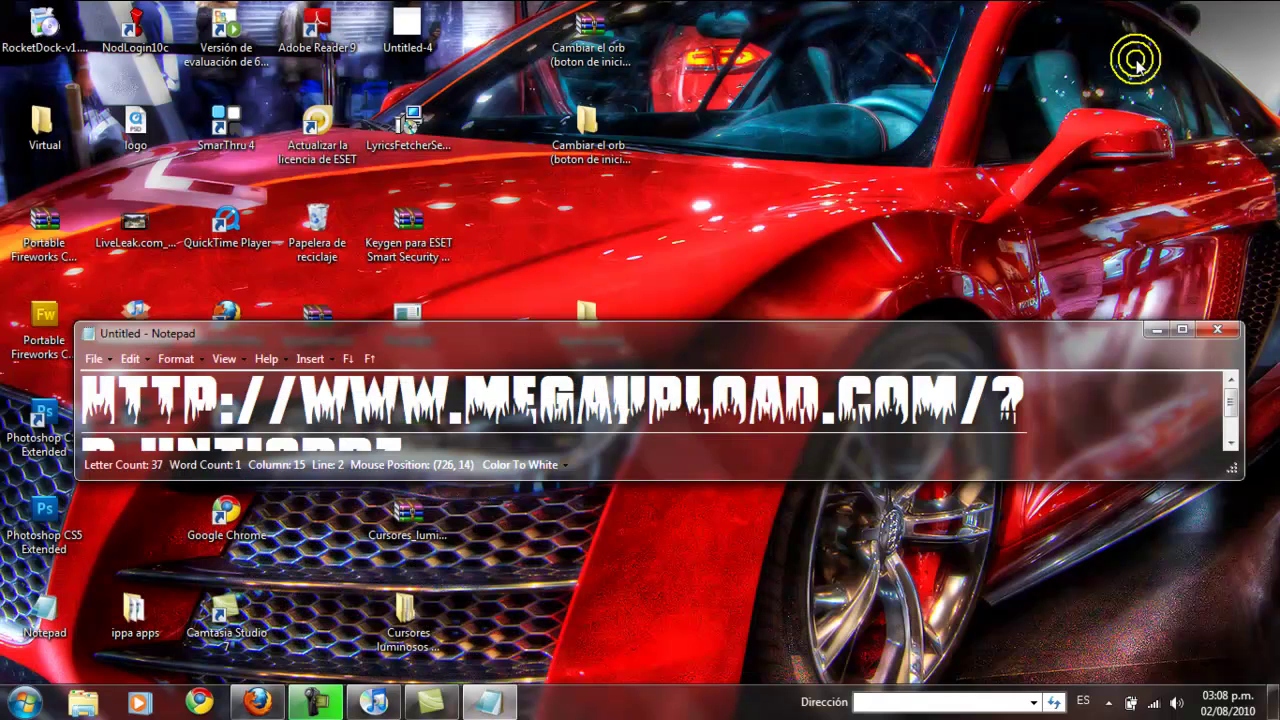
left_click(1155, 331)
Move the orb archive to an empty area of the desktop and extract it there, overwriting all existing files
left_click_drag(585, 330, 515, 58)
left_click_drag(591, 51, 775, 335)
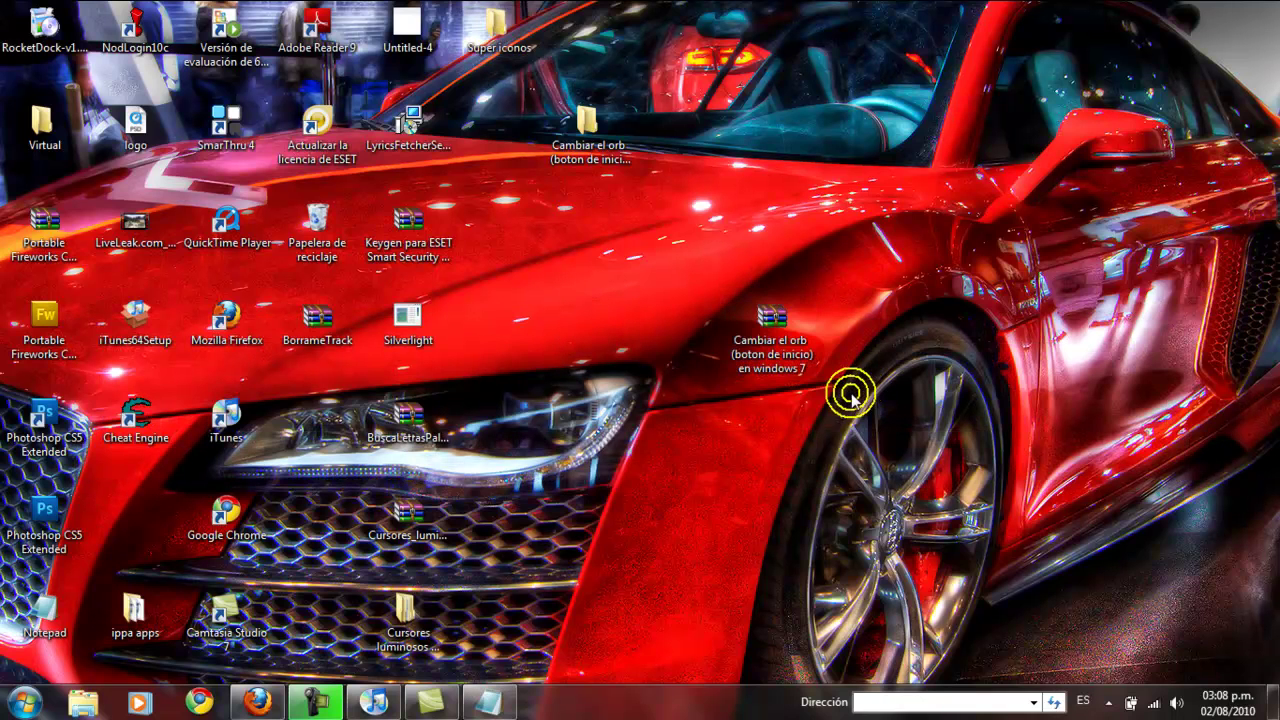
right_click(756, 310)
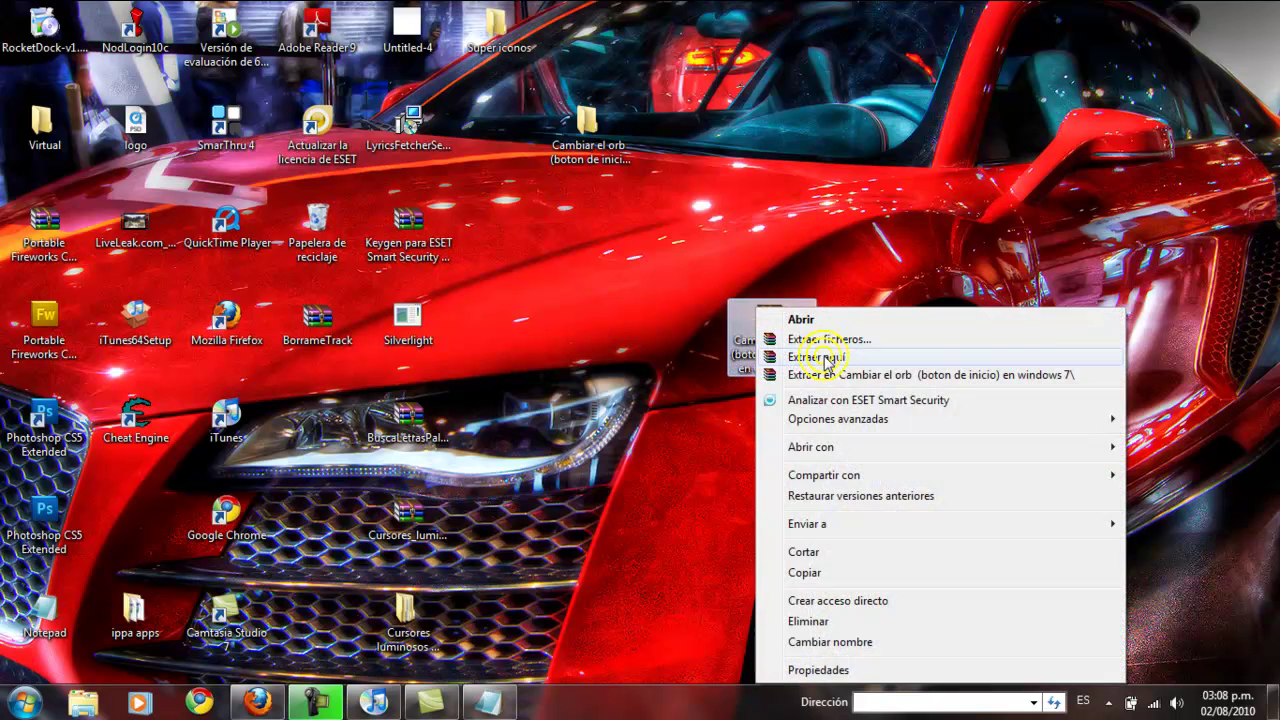
left_click(826, 358)
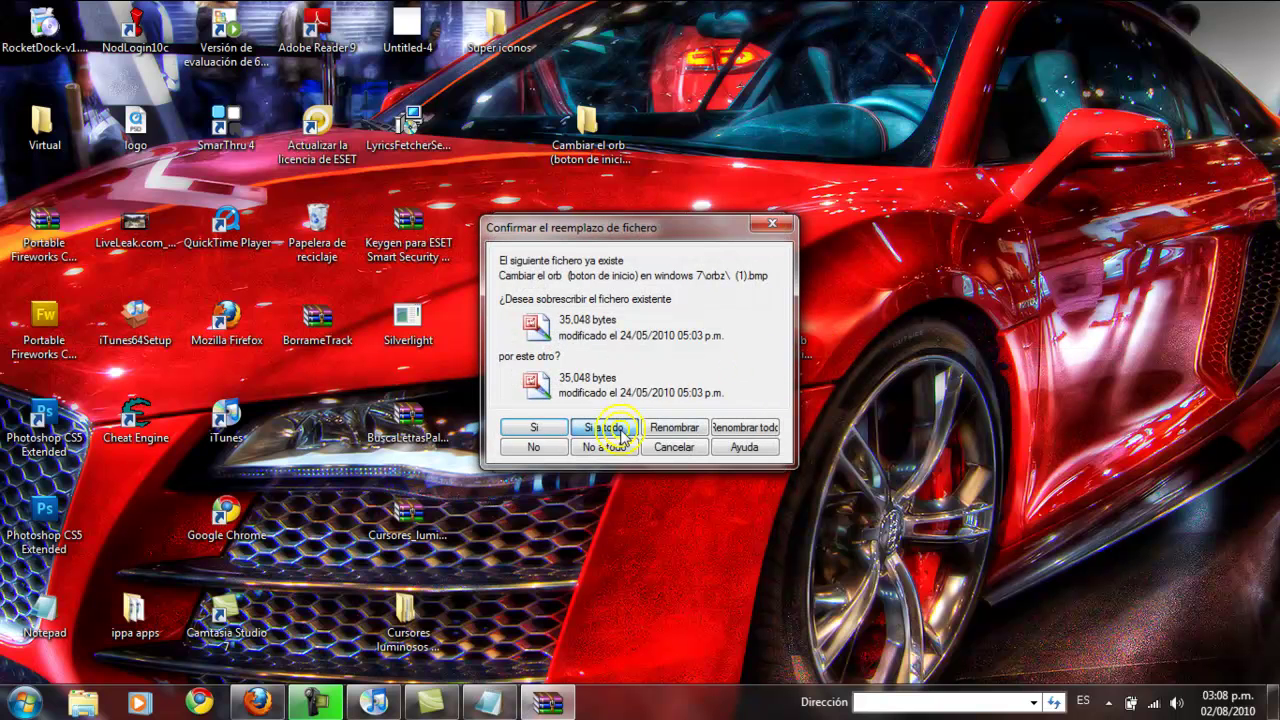
left_click(604, 428)
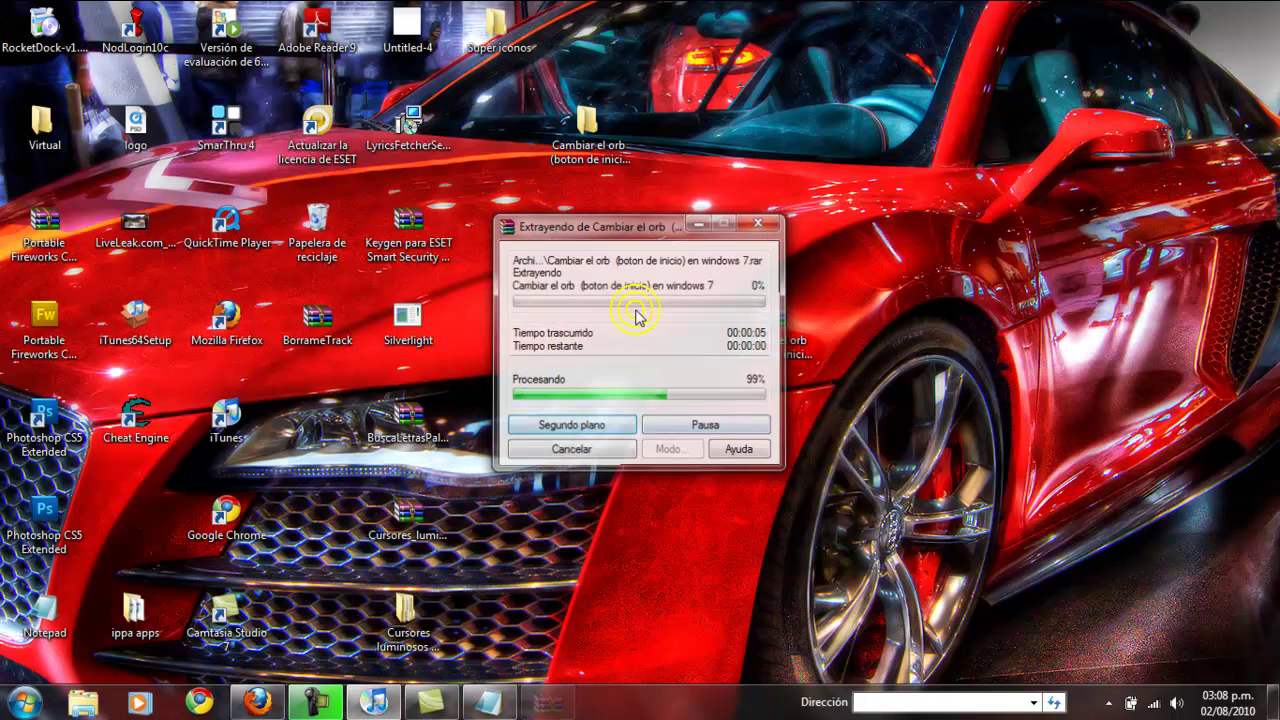
Return the archive to the desktop icon rows, move the extracted orb folder to the empty area, and open it
left_click_drag(749, 297, 596, 46)
left_click_drag(594, 114, 797, 288)
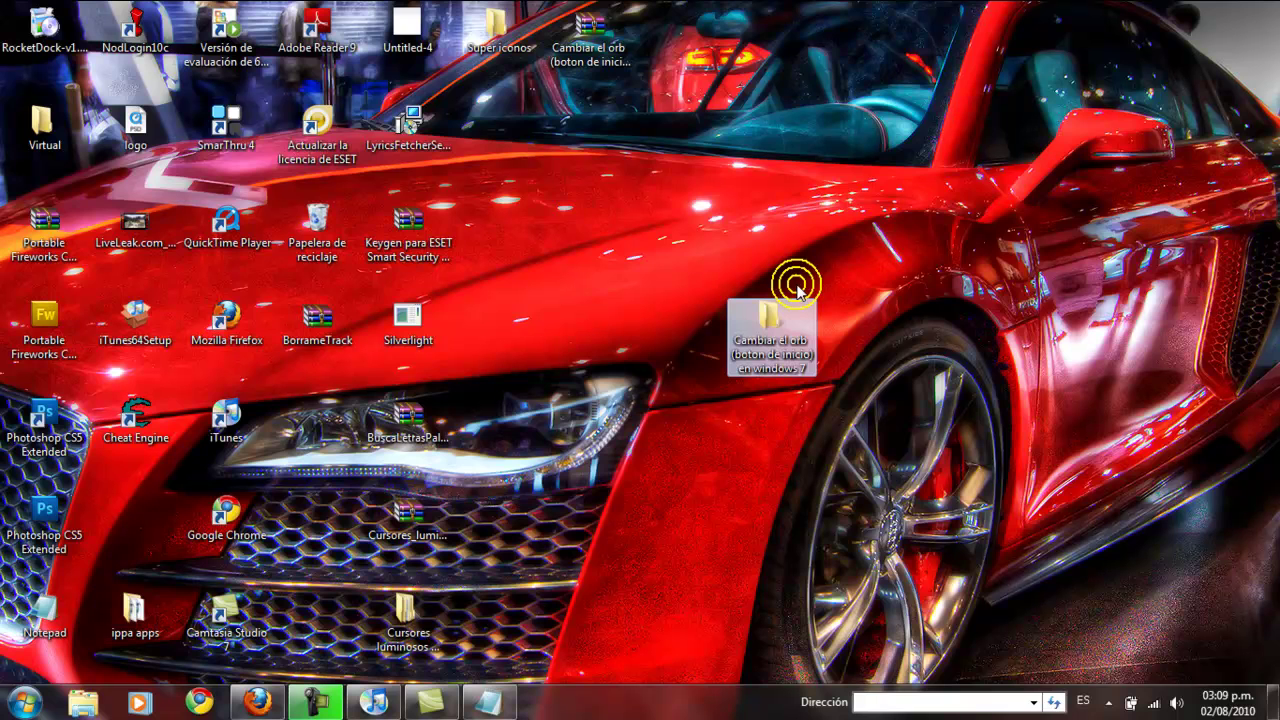
double_click(766, 313)
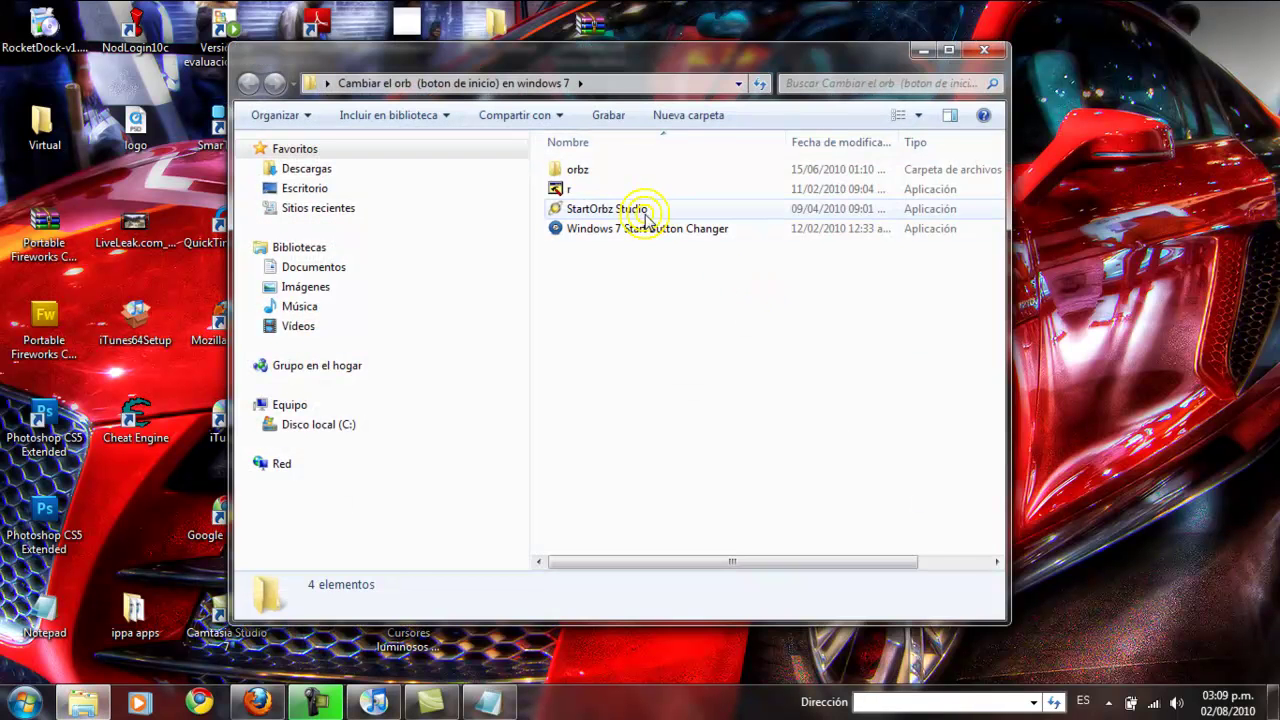
Look through the extracted folder's contents, including the images in the orbz subfolder, and return to the main folder
left_click(603, 215)
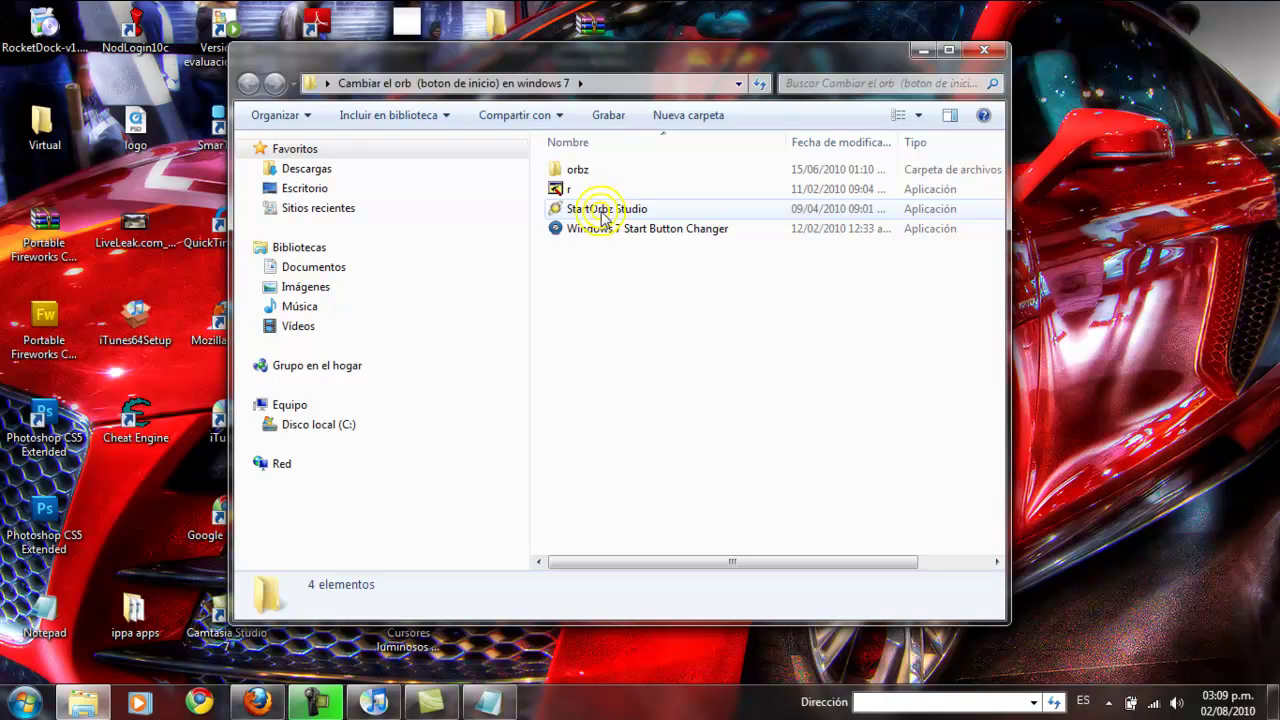
left_click(592, 230)
double_click(587, 174)
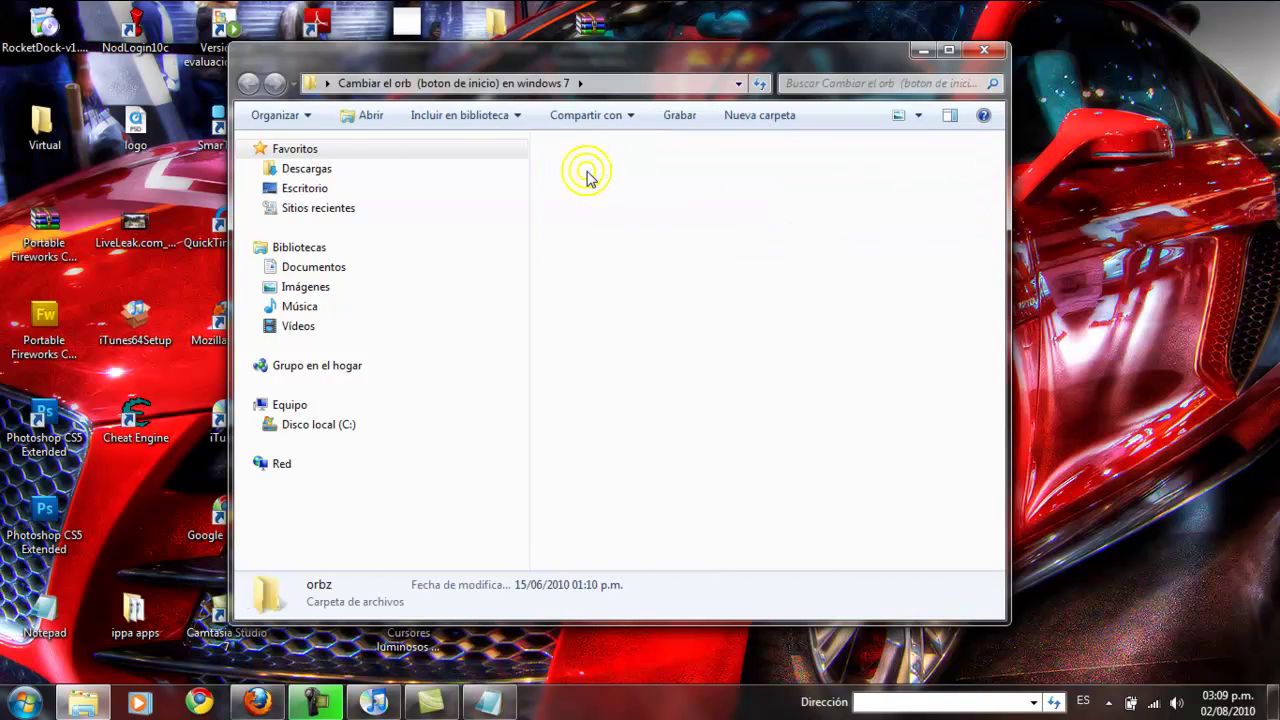
left_click_drag(1000, 150, 686, 100)
left_click(246, 82)
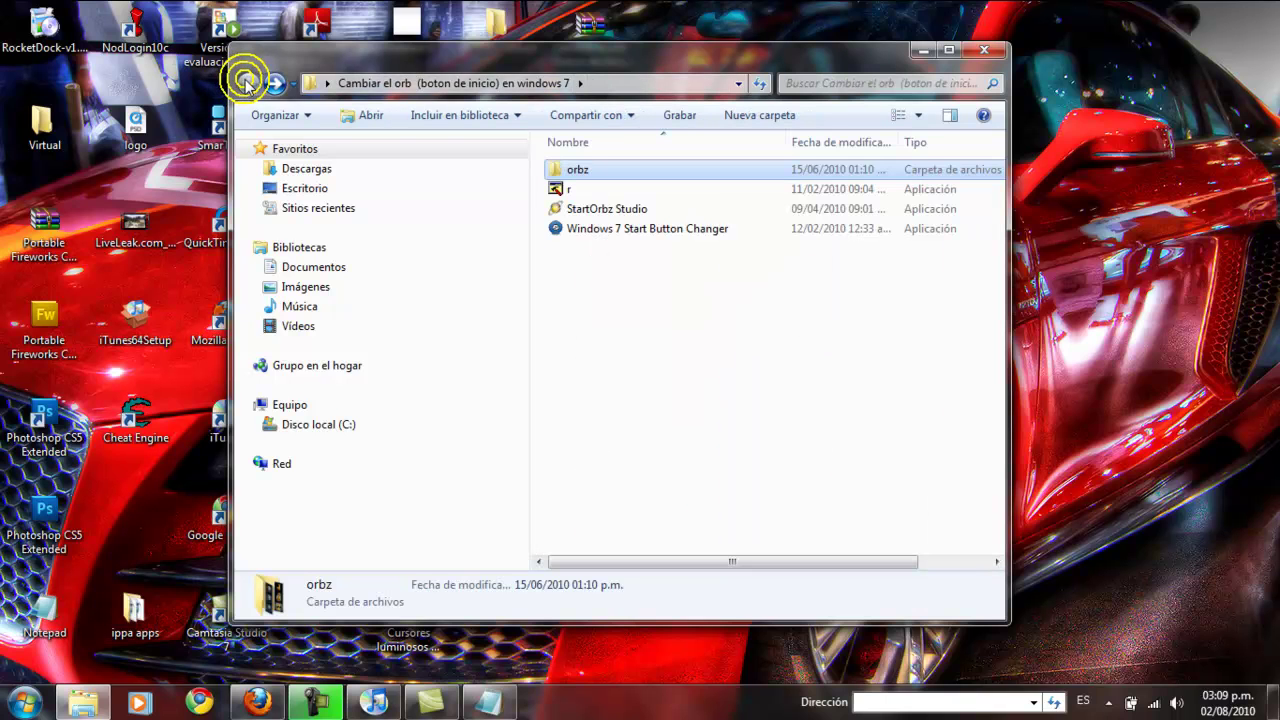
Launch StartOrbz Studio from the extracted folder
left_click(610, 210)
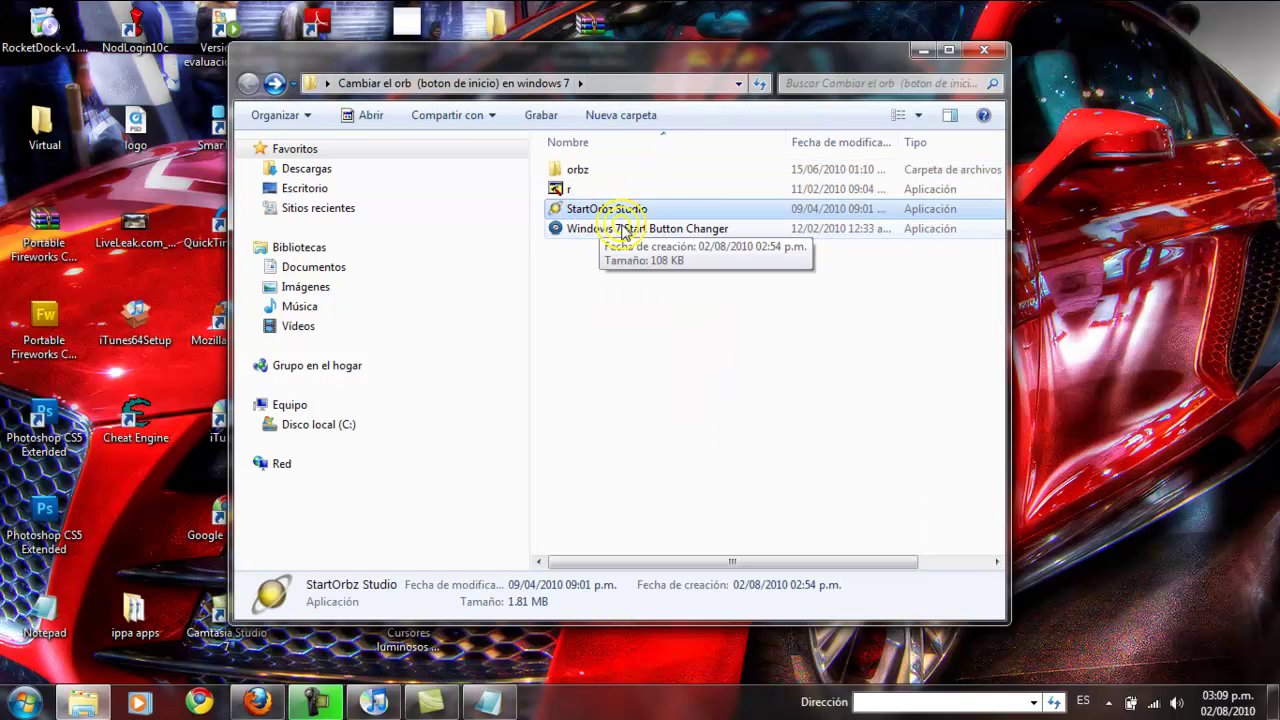
double_click(679, 210)
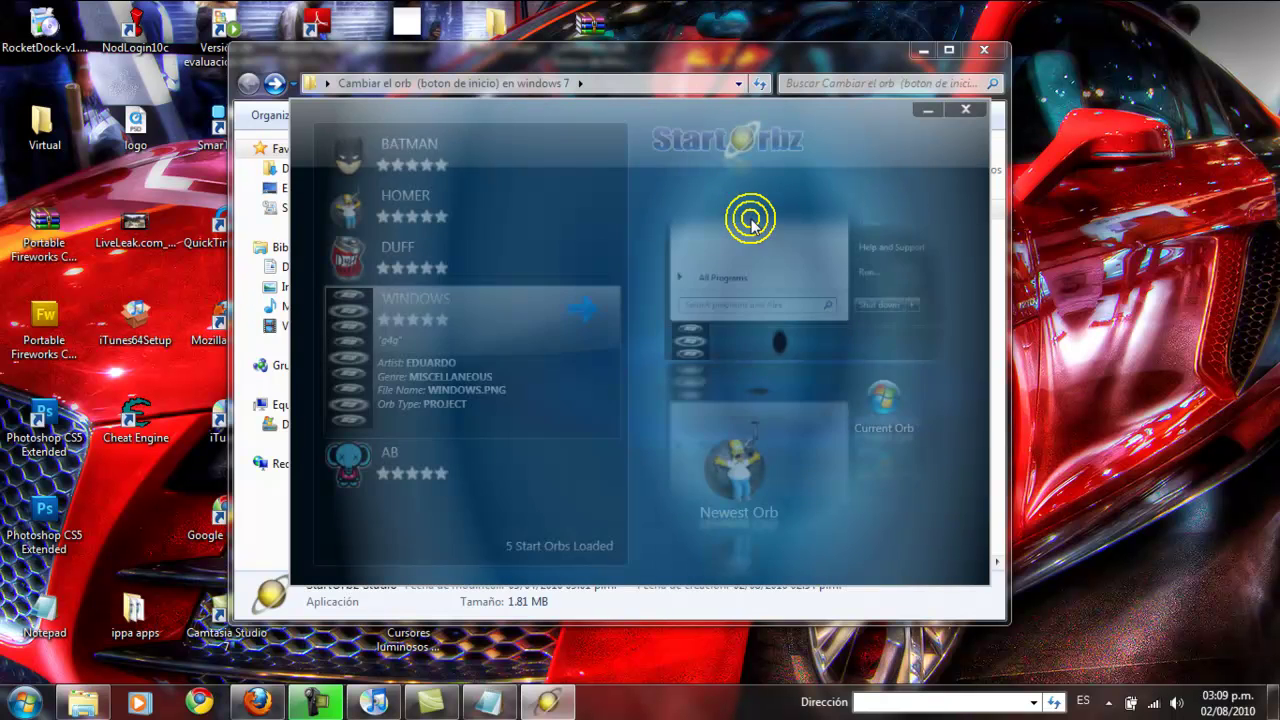
Preview the loaded Batman, Homer, Duff, Windows and AB start orbs
left_click(386, 163)
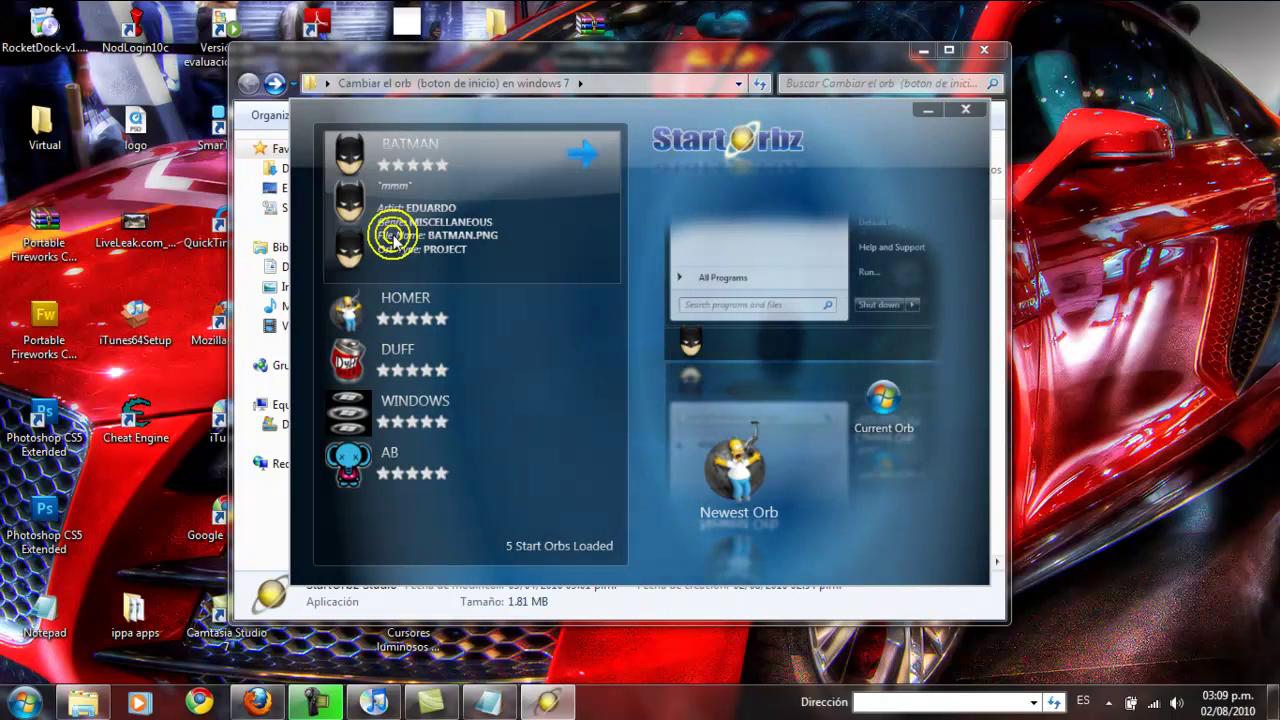
left_click(374, 304)
left_click(372, 348)
left_click(400, 410)
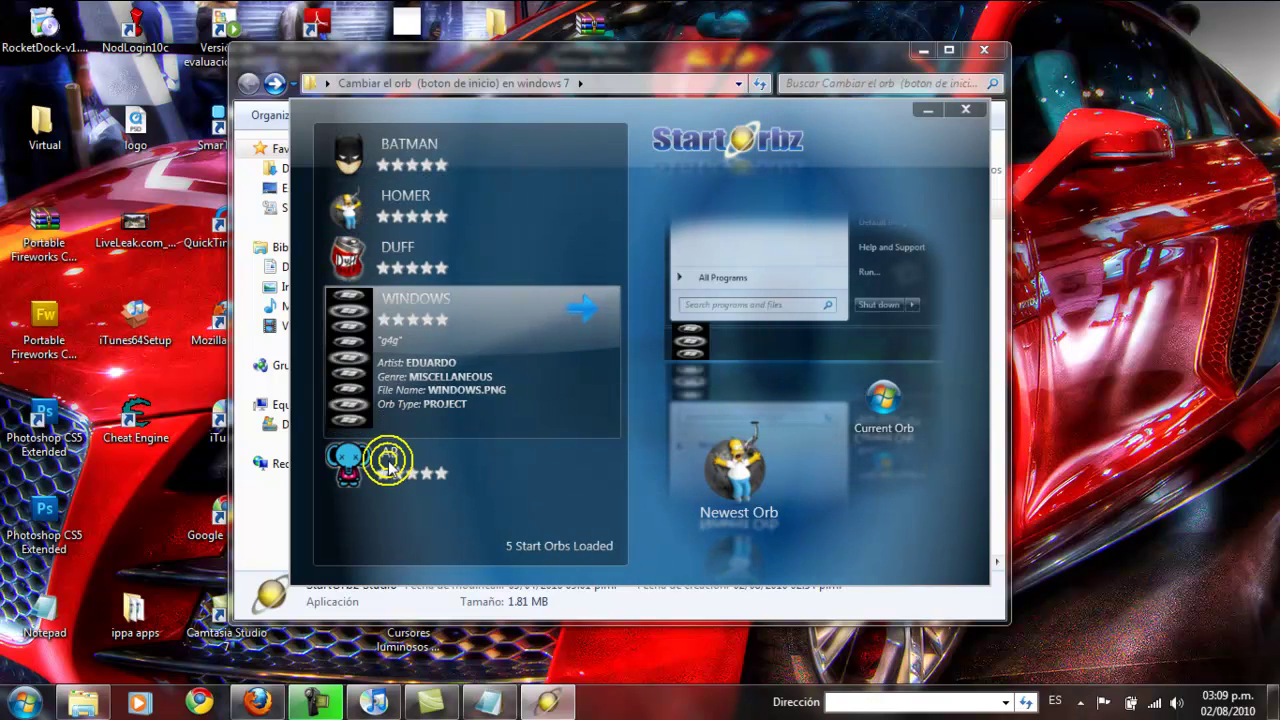
left_click(386, 466)
left_click(416, 258)
left_click(420, 210)
left_click(420, 155)
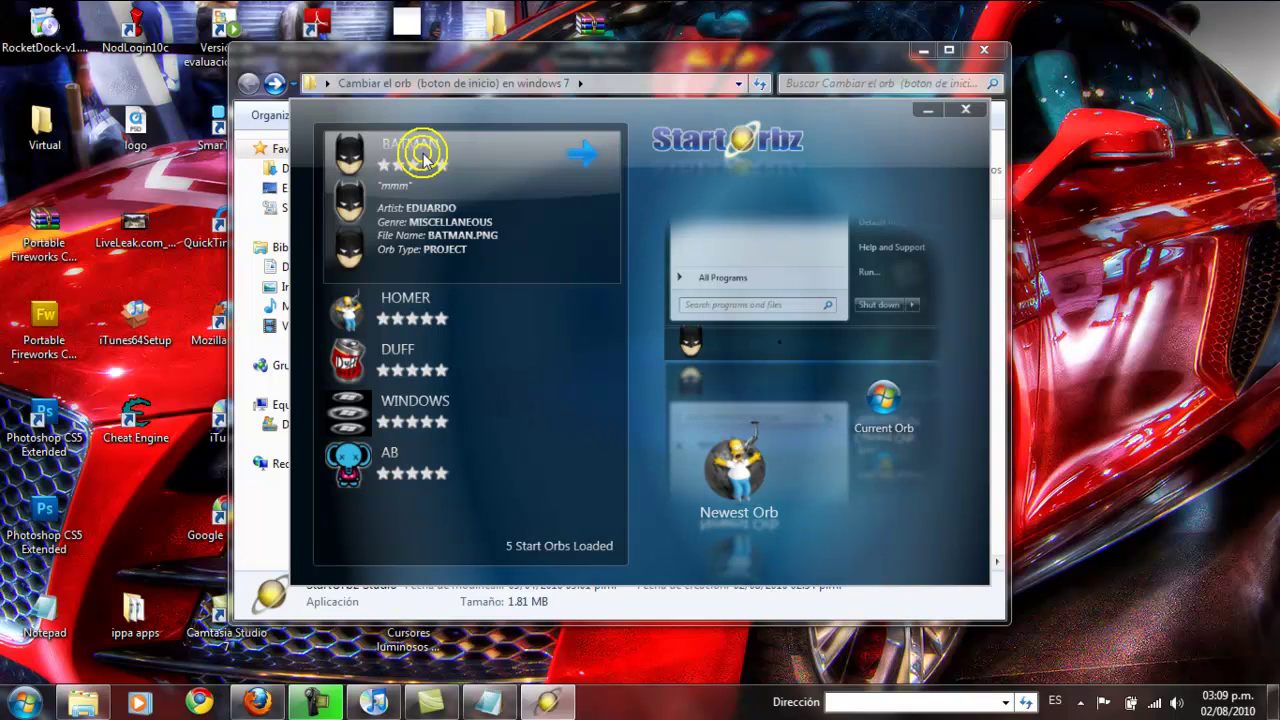
Create a new orb and load the SpongeBob icon numbered 818 from the Super iconos folder for all three button states
left_click(575, 150)
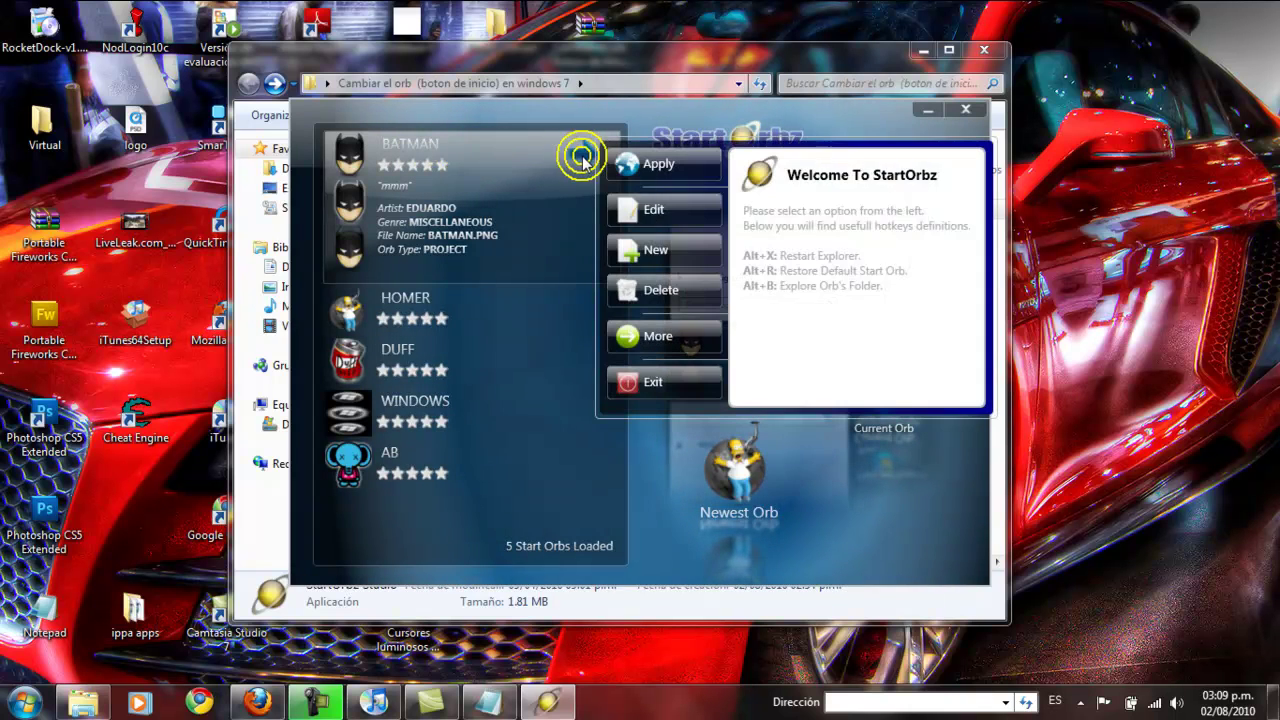
left_click(688, 250)
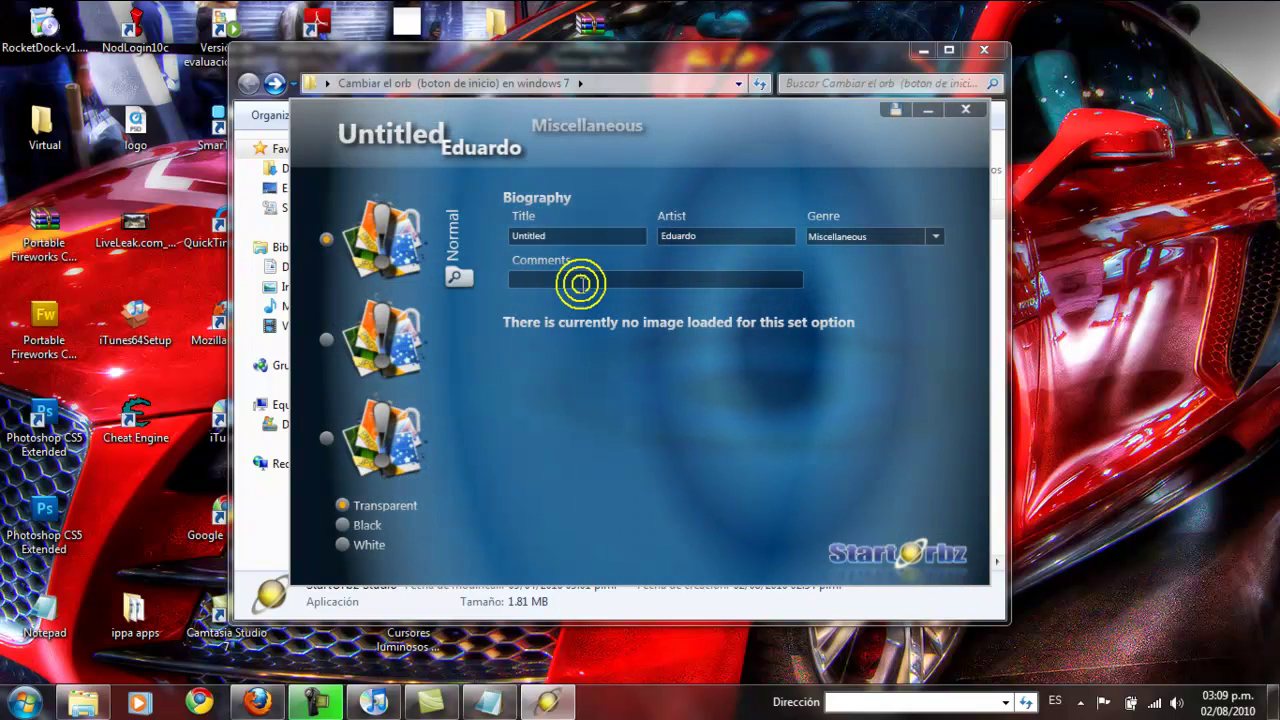
left_click(463, 283)
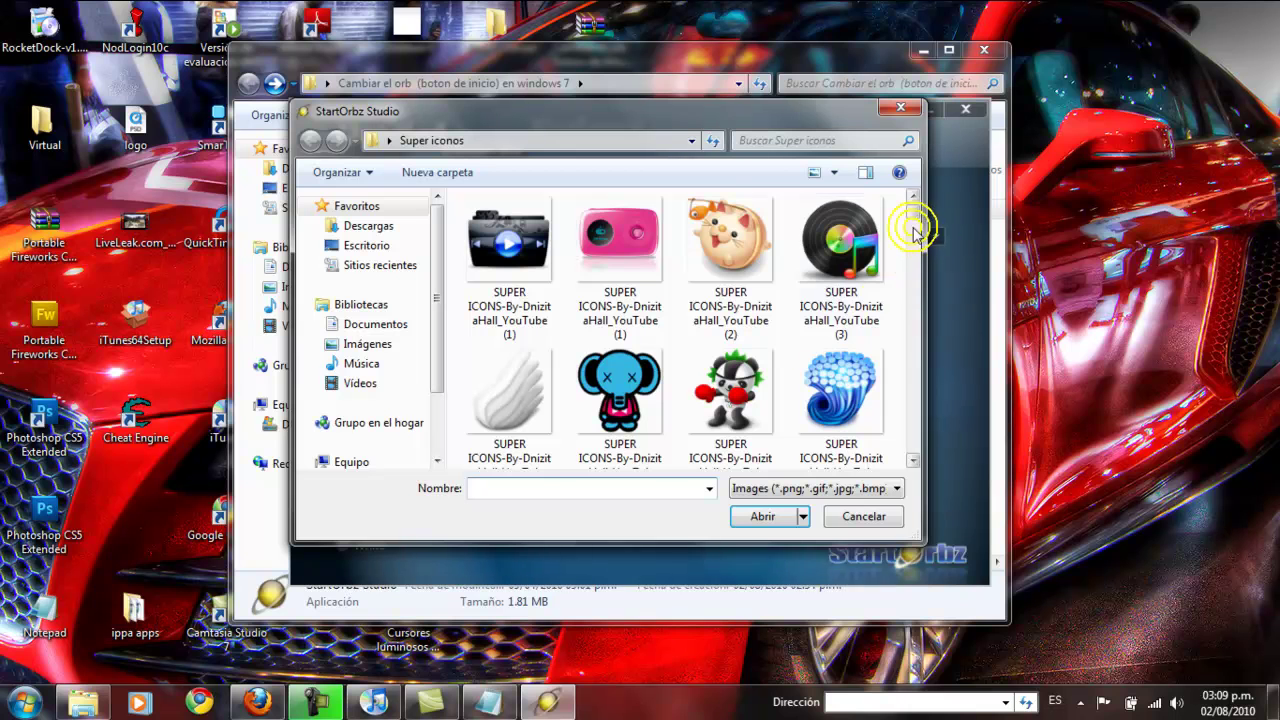
left_click(912, 460)
left_click_drag(910, 210, 913, 408)
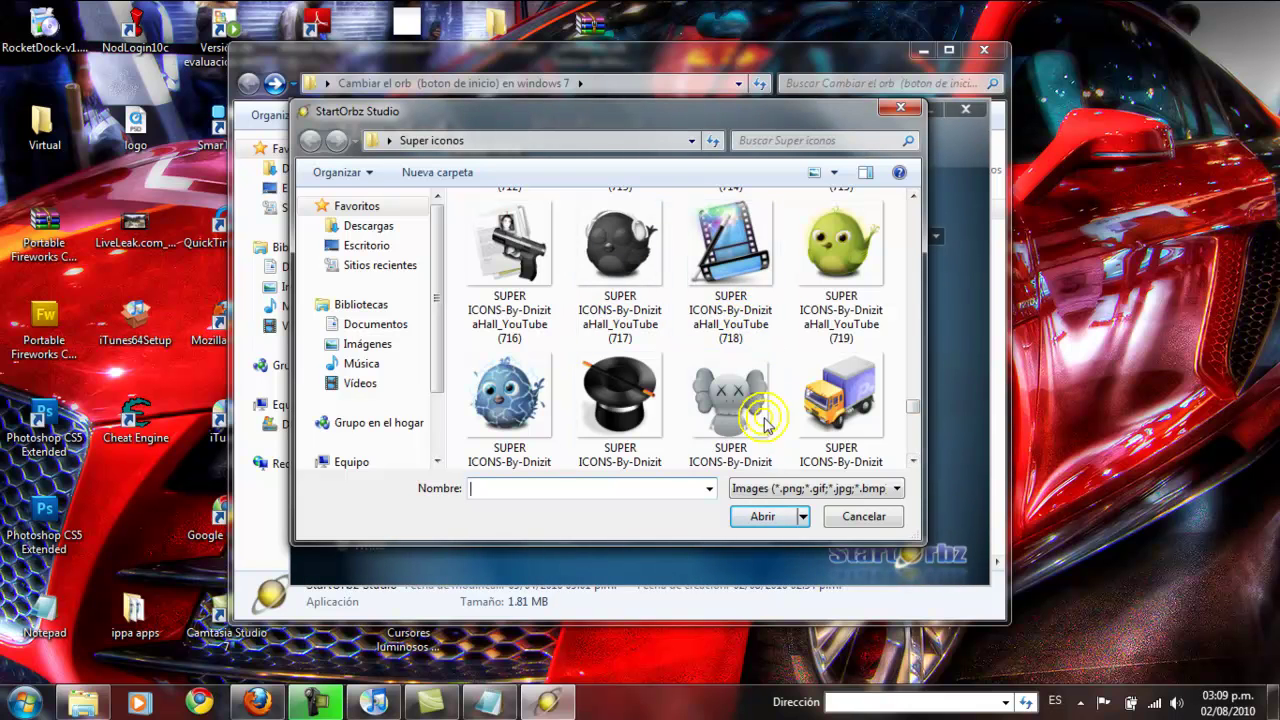
left_click(915, 460)
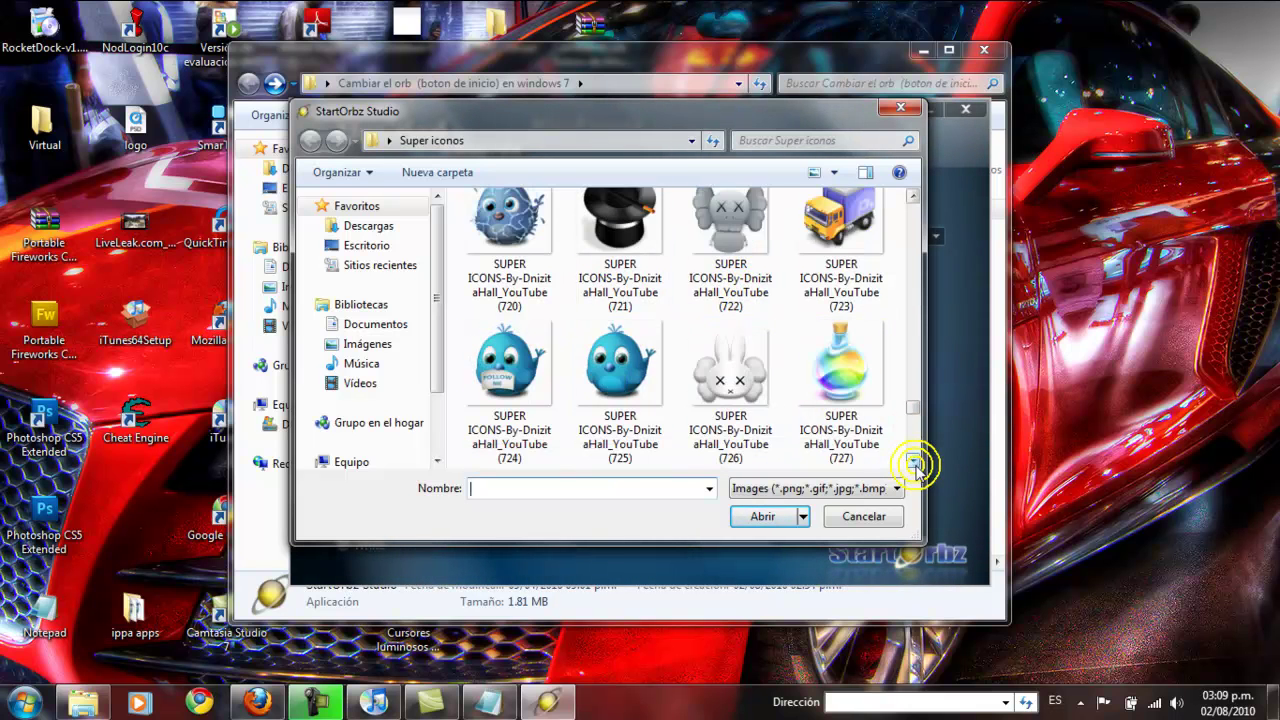
left_click(915, 463)
left_click(915, 463)
left_click(915, 463)
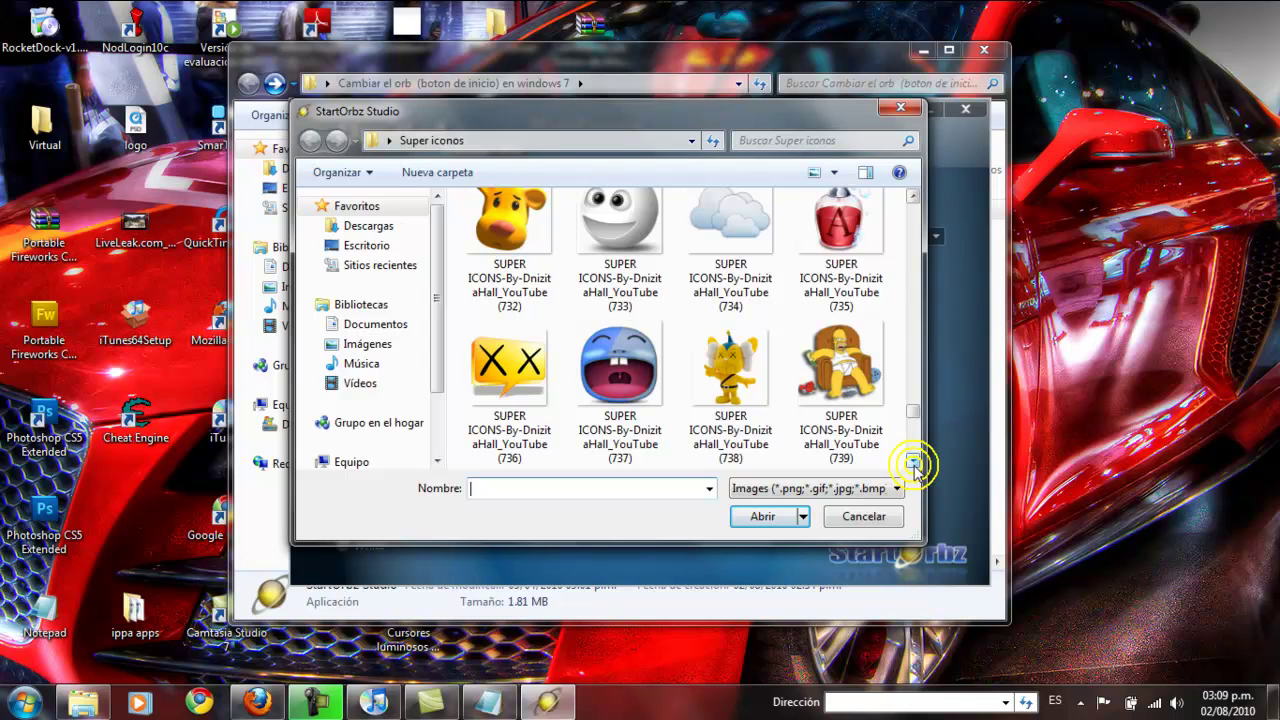
left_click(915, 463)
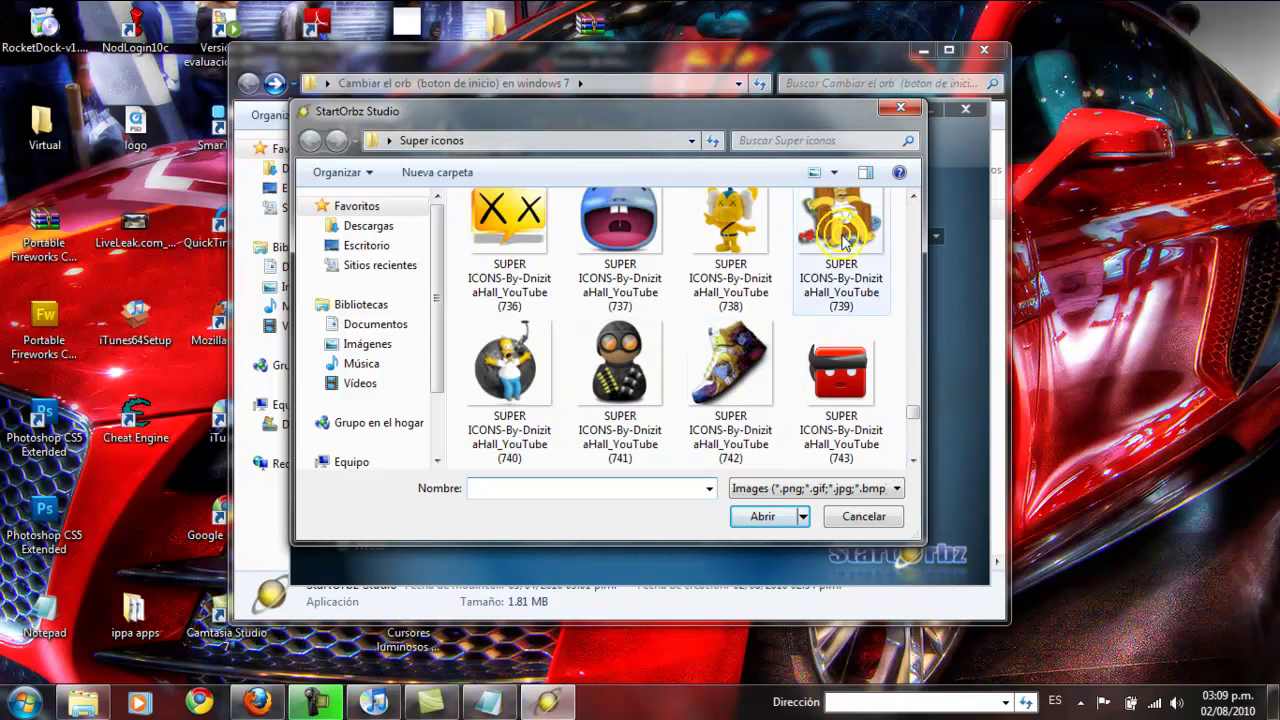
left_click(913, 460)
left_click(913, 460)
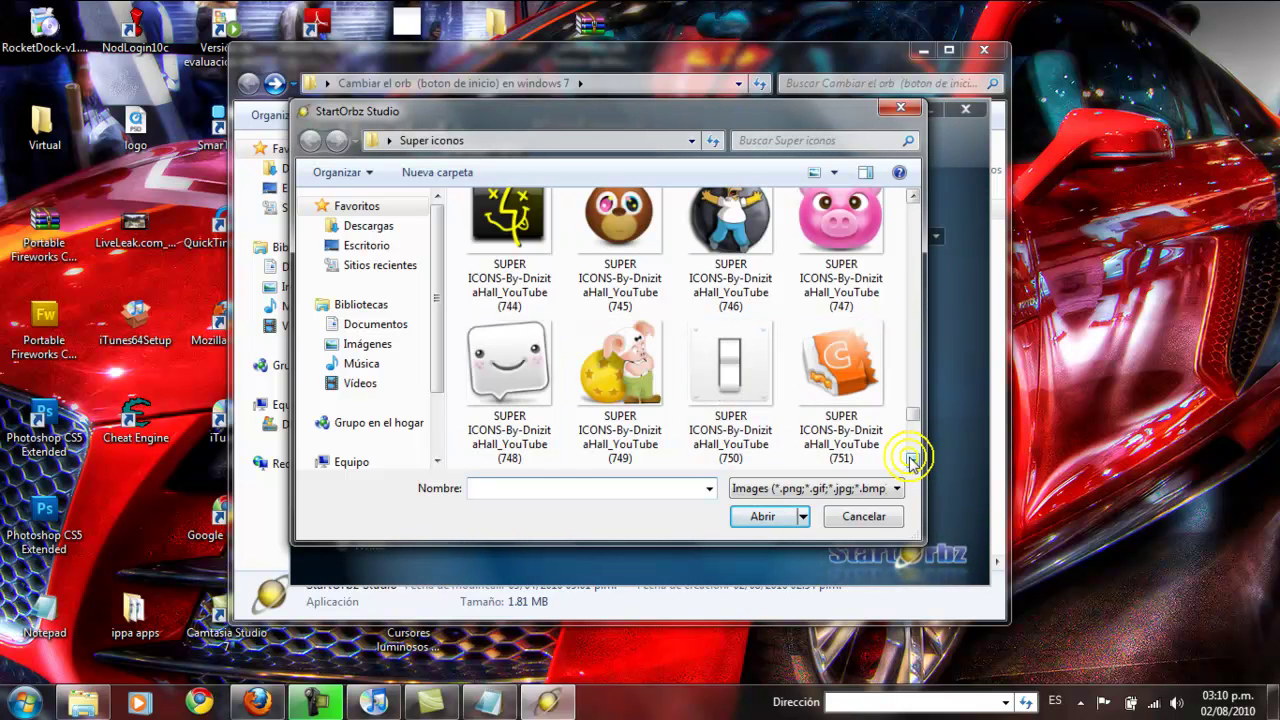
left_click(913, 460)
left_click(913, 460)
left_click(913, 460)
left_click(913, 460)
left_click(913, 460)
left_click(913, 460)
left_click(913, 460)
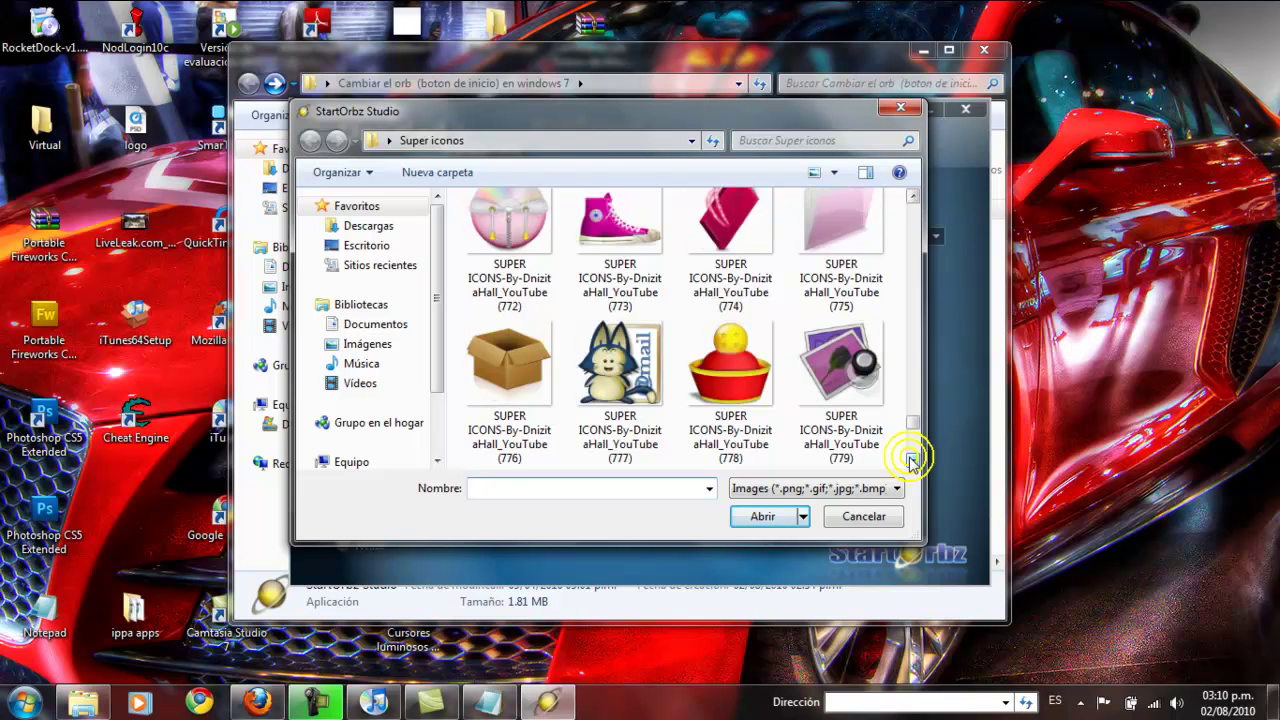
left_click(913, 460)
left_click(913, 460)
left_click(913, 460)
left_click(913, 460)
left_click(913, 460)
left_click(913, 460)
left_click(913, 460)
left_click(913, 460)
left_click(913, 460)
left_click(913, 460)
left_click(913, 460)
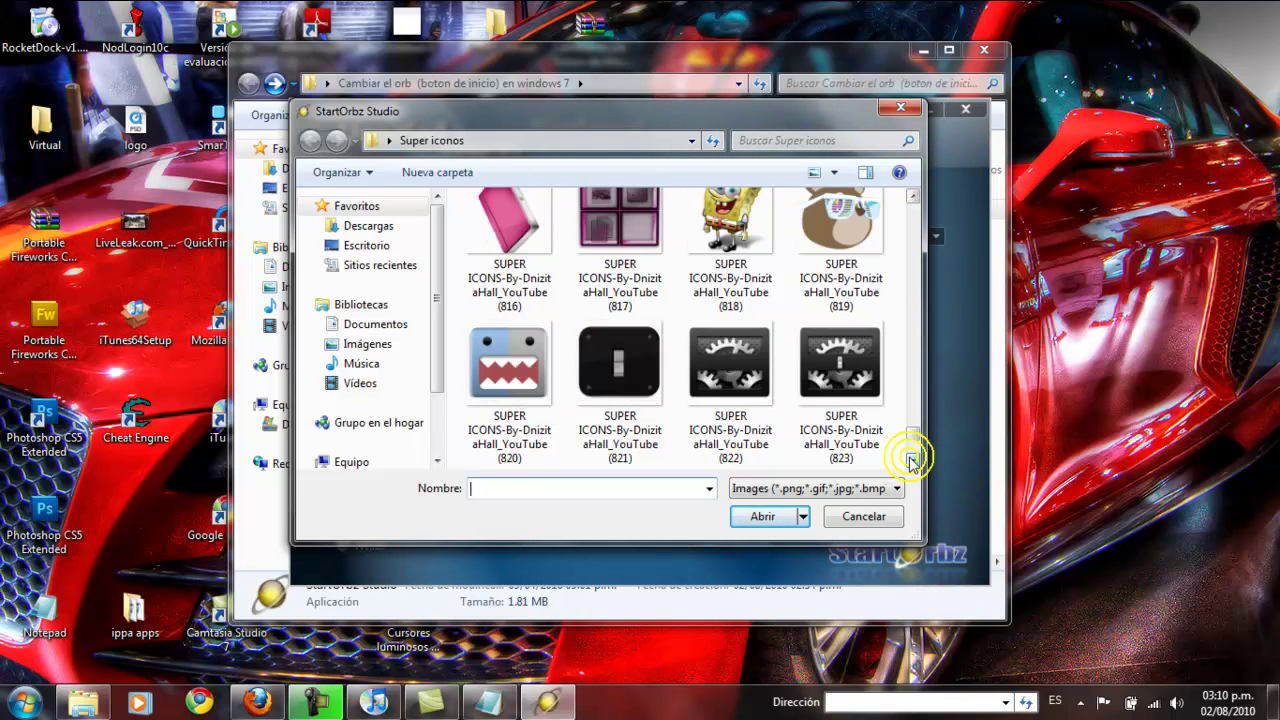
left_click(727, 222)
left_click(762, 516)
left_click(690, 373)
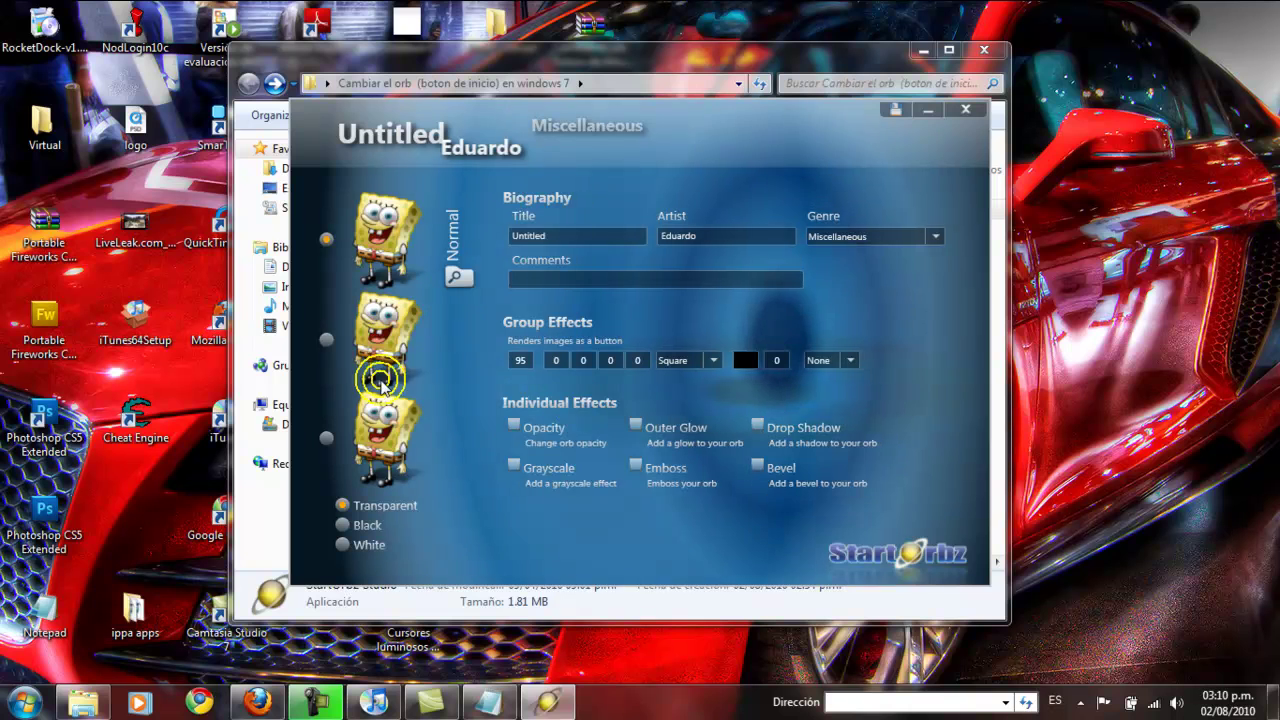
Add the Outer Glow effect to the orb's Hover state image
left_click(325, 345)
left_click(634, 430)
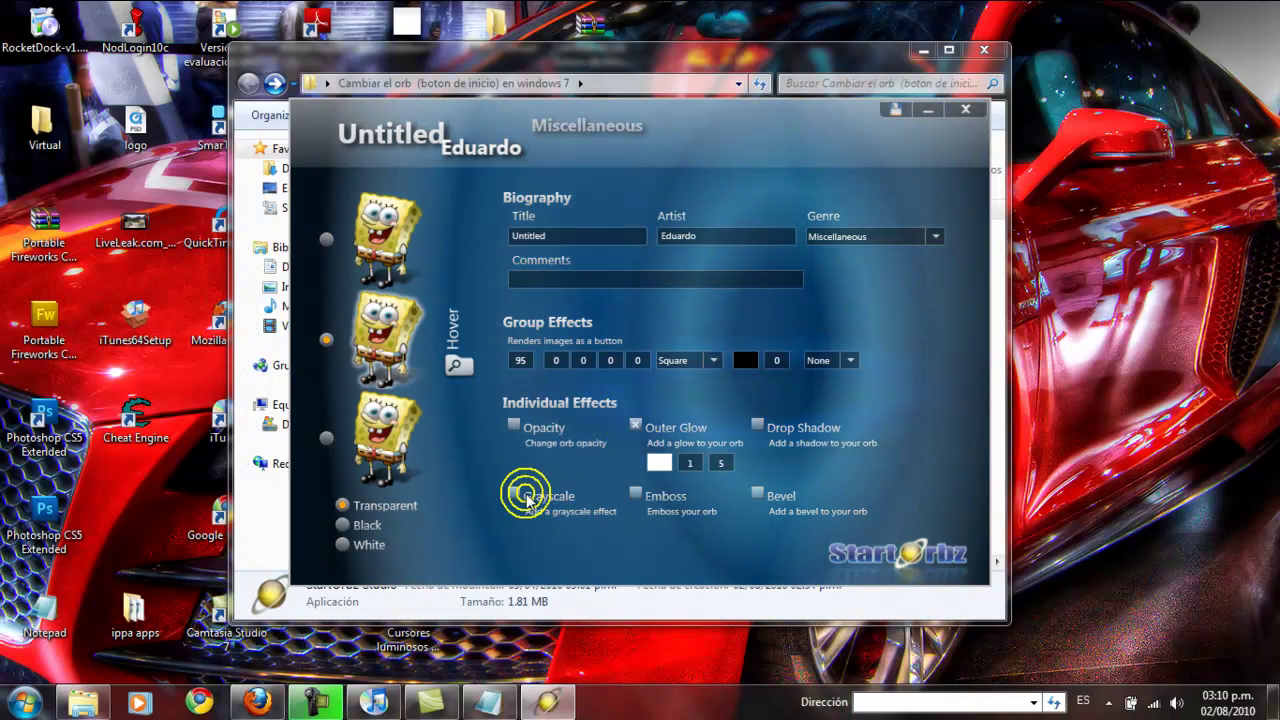
Set the orb's title to "bob" and its comments to "rvttbb"
left_click(548, 237)
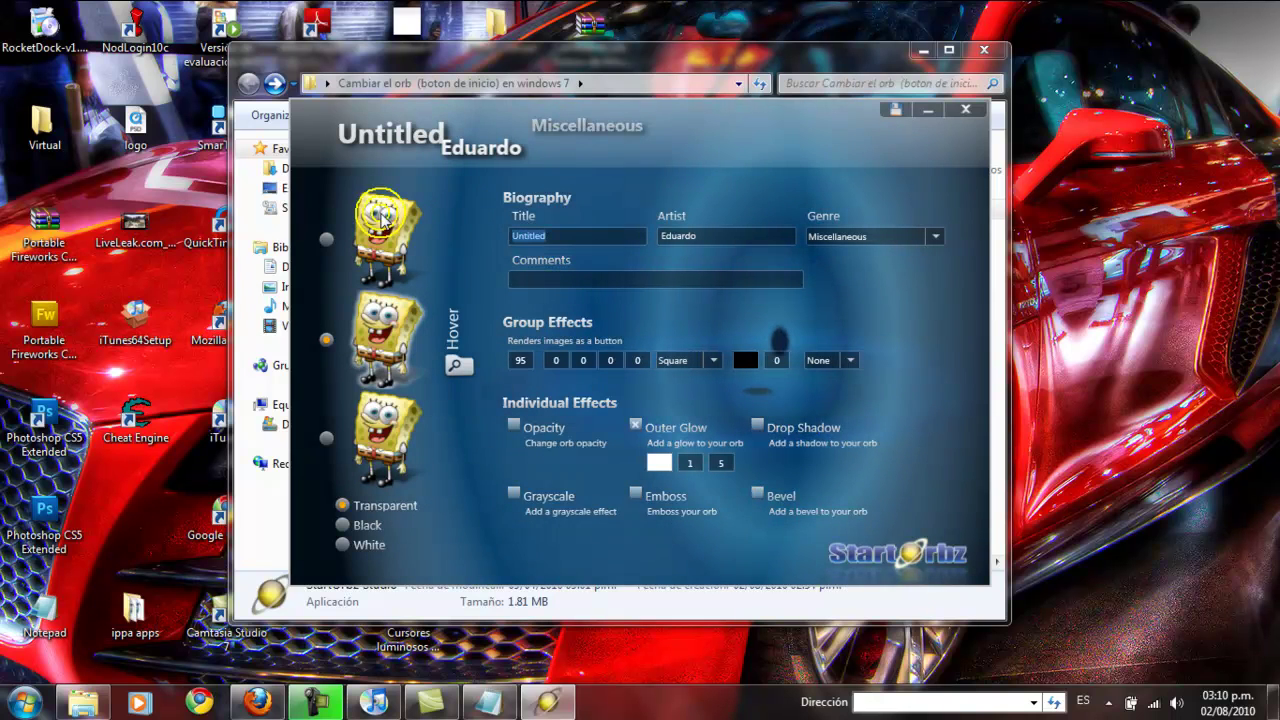
type("bob")
left_click(586, 273)
type("rvttbb")
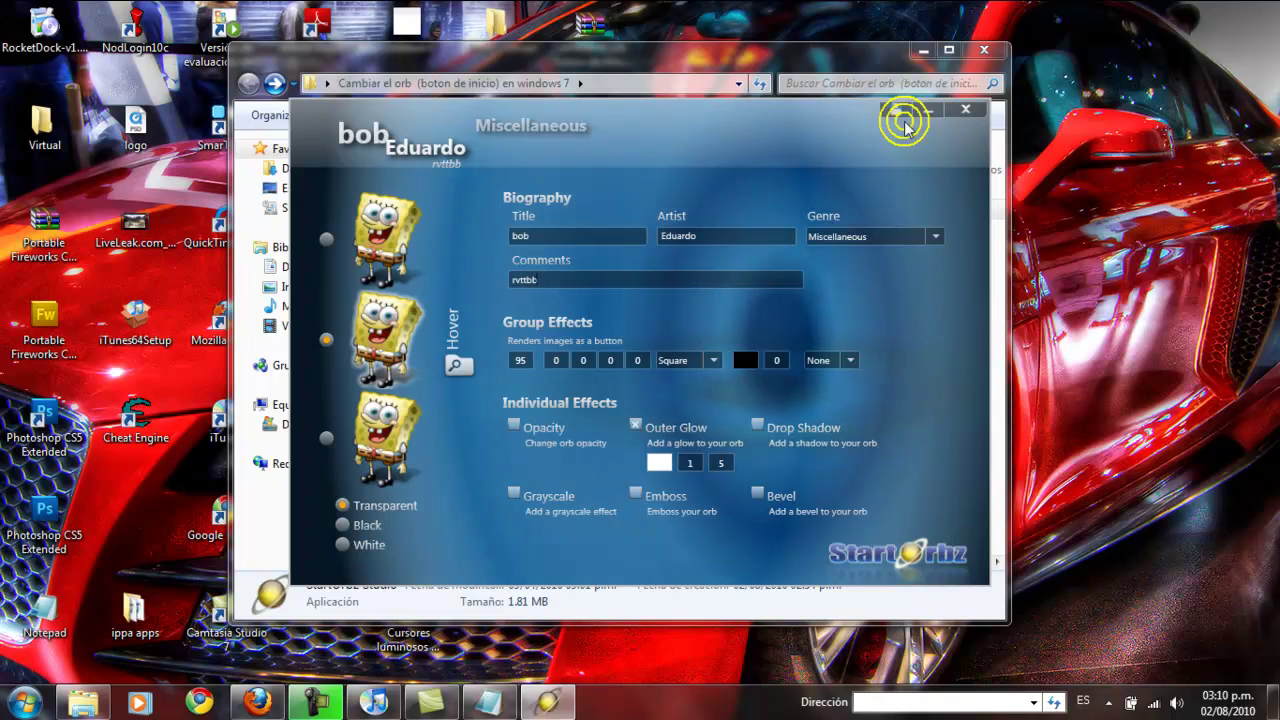
Save the new orb as a StartOrbz Project and apply it as the Windows start button
left_click(898, 114)
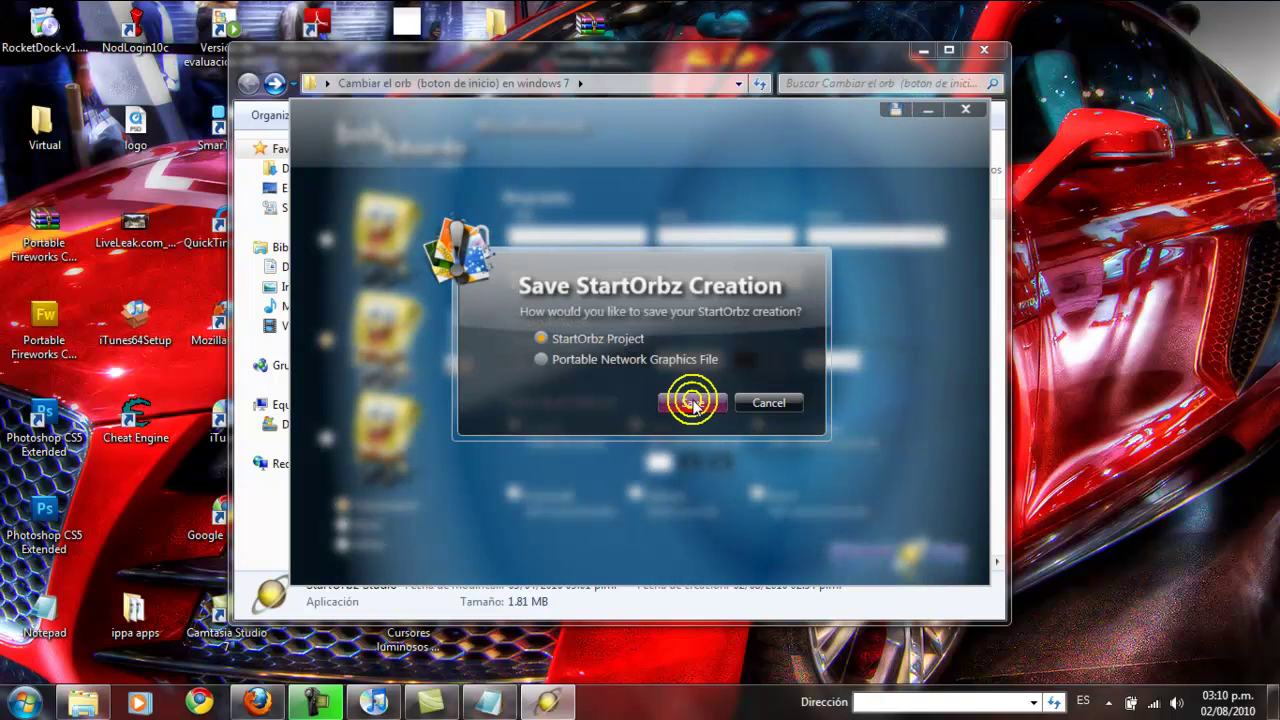
left_click(693, 403)
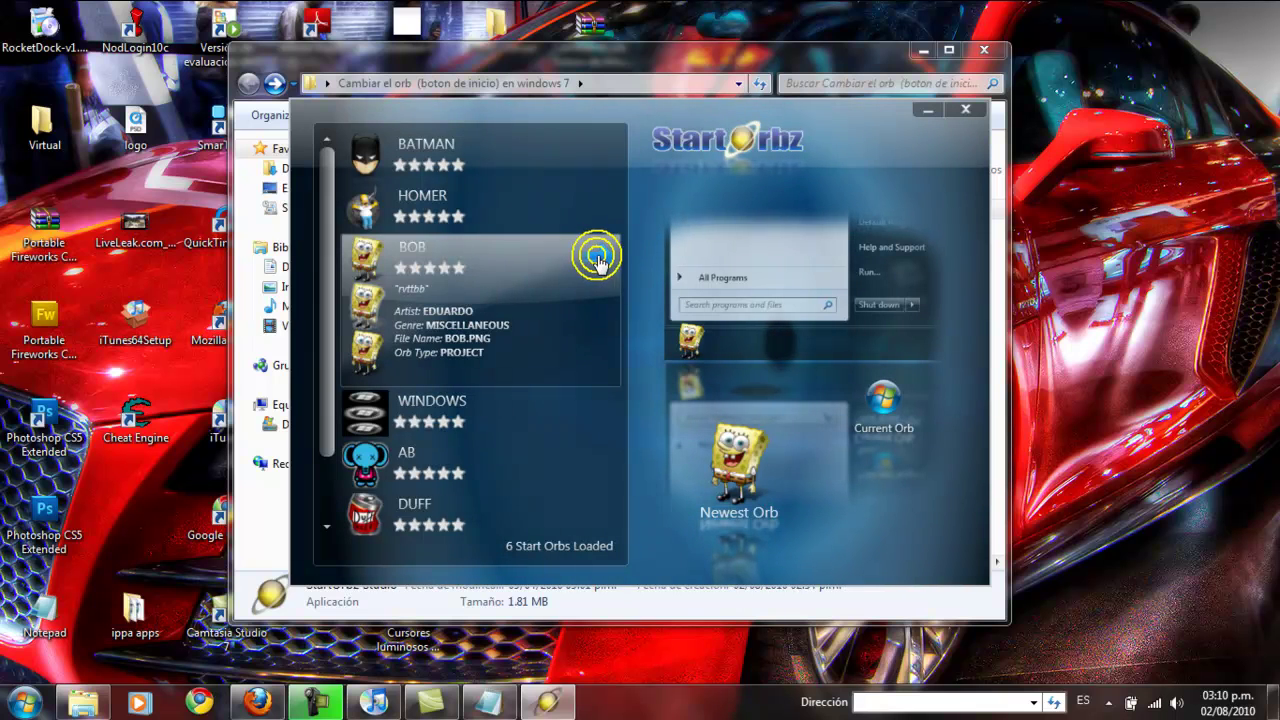
left_click(600, 258)
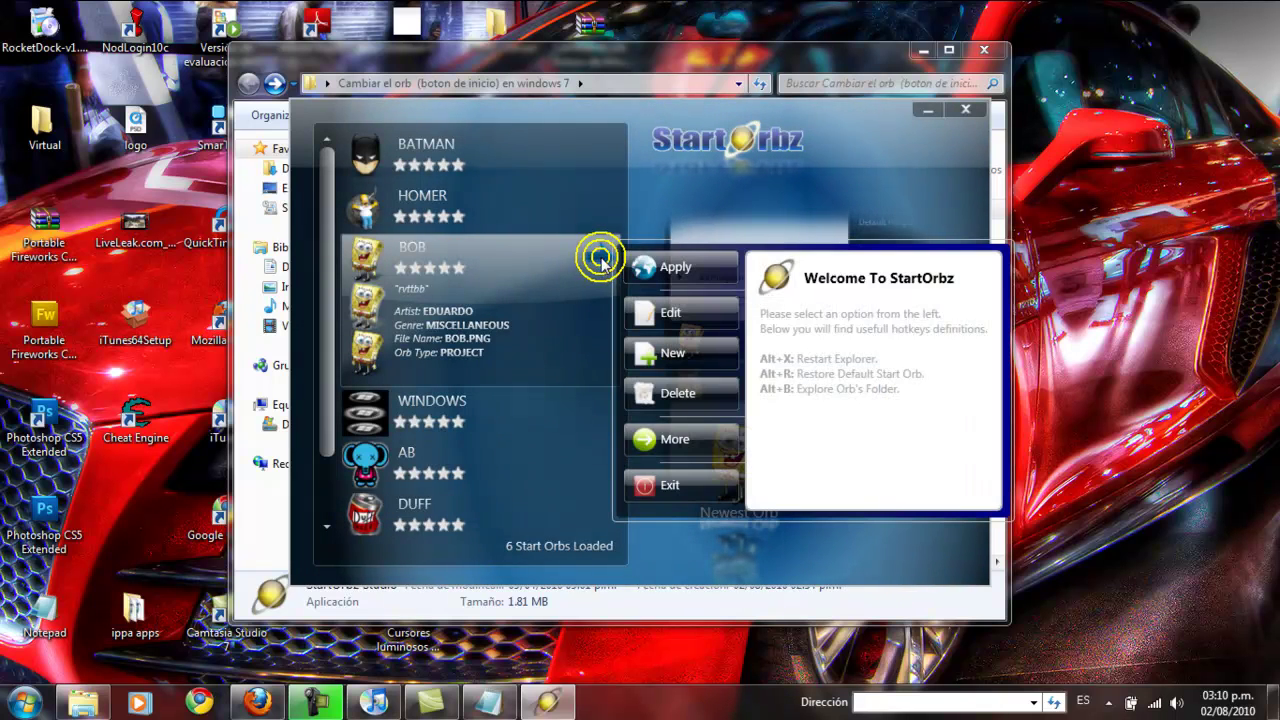
left_click(706, 270)
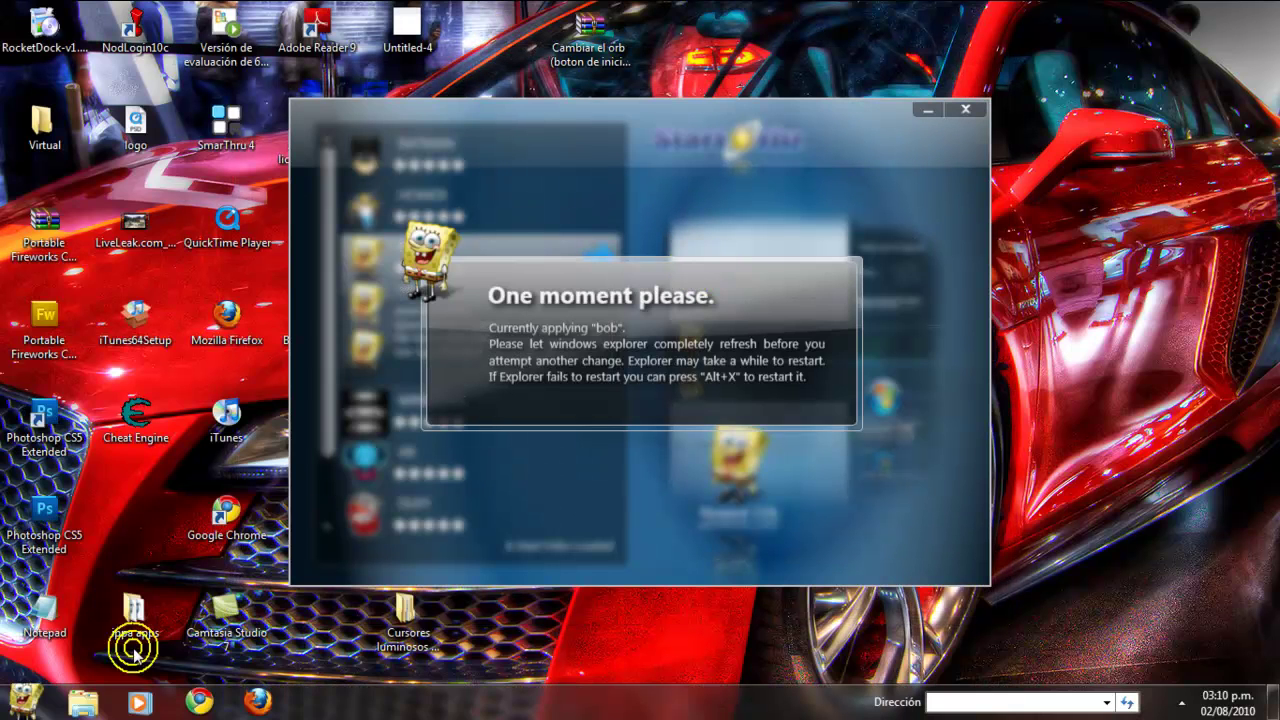
Close StartOrbz Studio and launch Windows 7 Start Button Changer from the desktop folder "Cambiar el orb (boton de inicio) en windows 7"
left_click(622, 596)
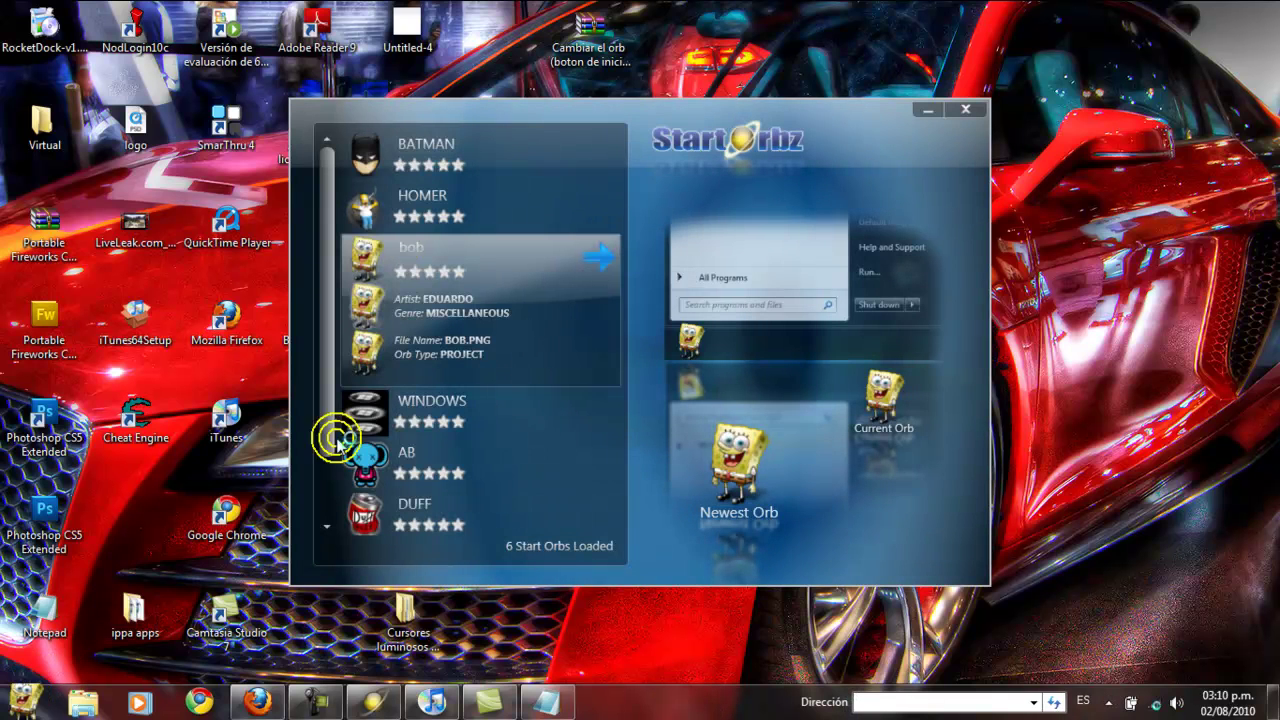
left_click(968, 113)
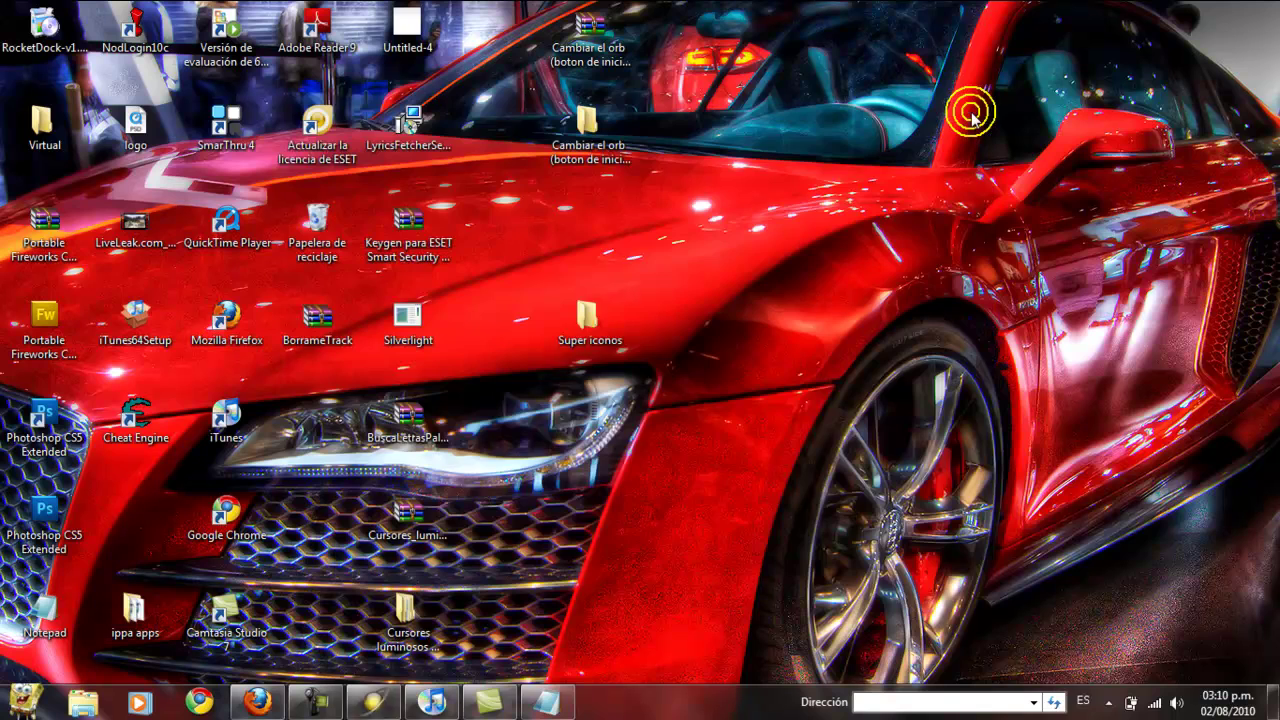
left_click(635, 308)
double_click(590, 128)
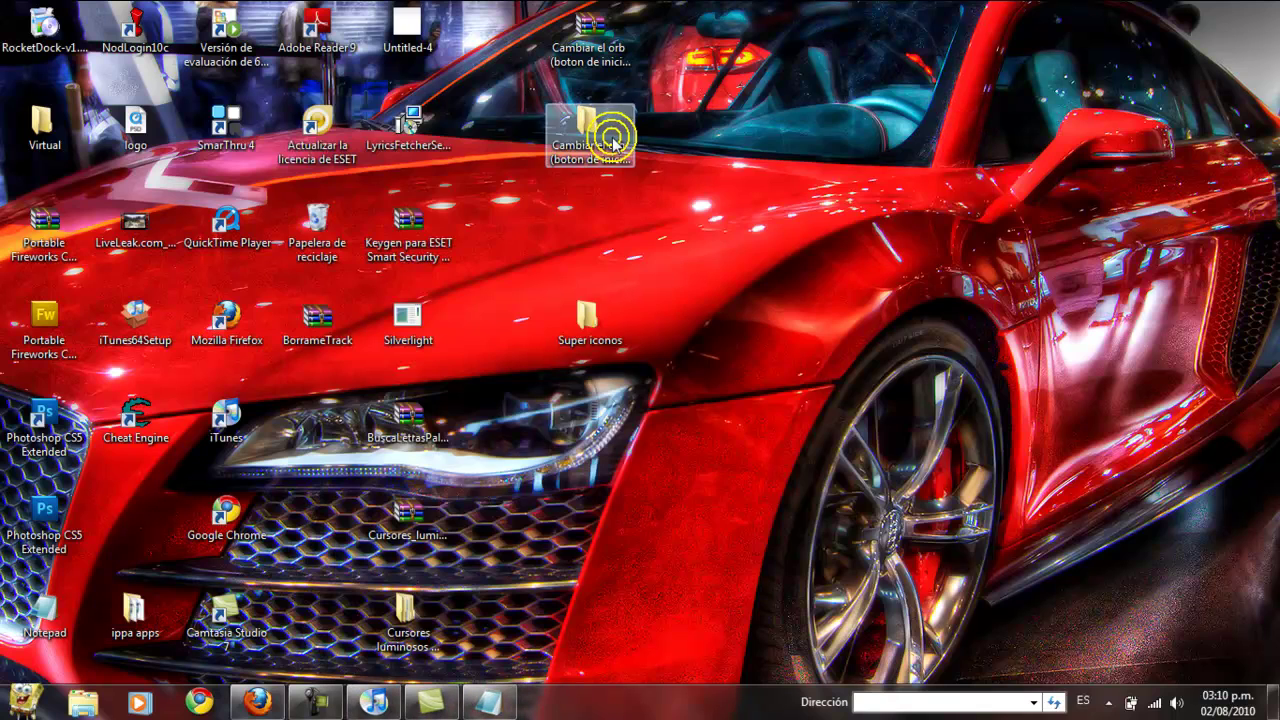
left_click(605, 230)
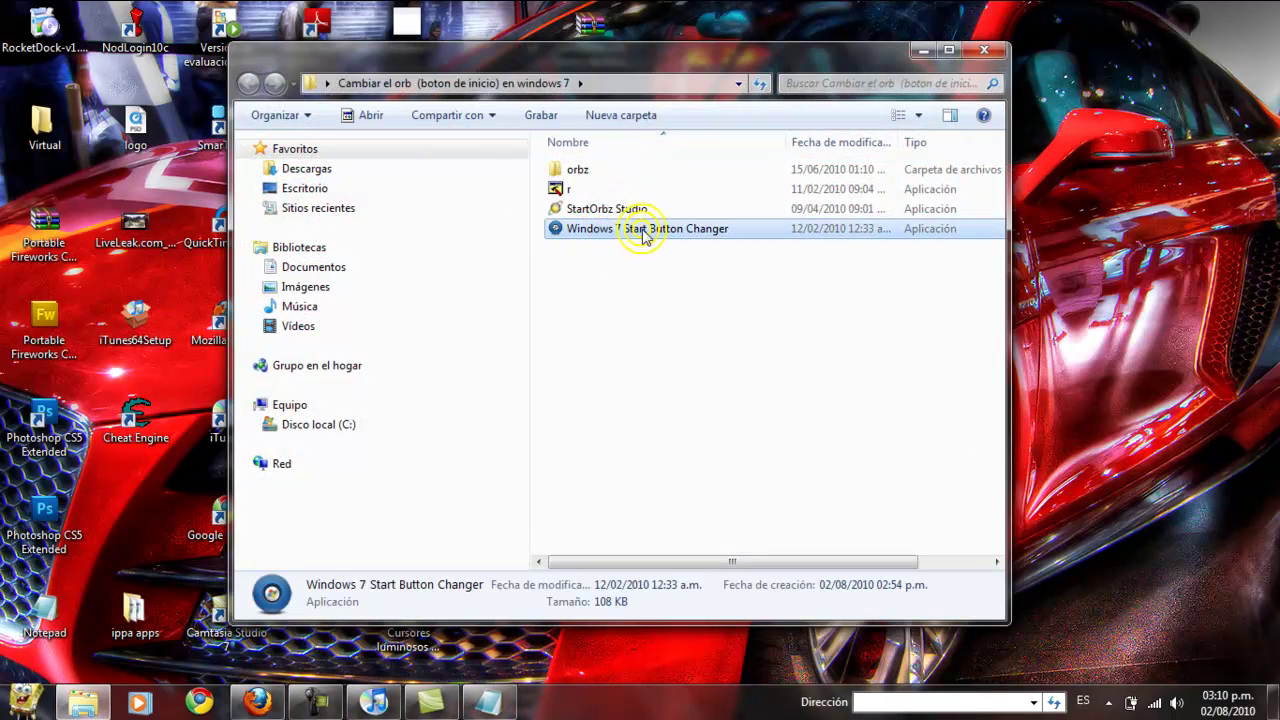
double_click(643, 231)
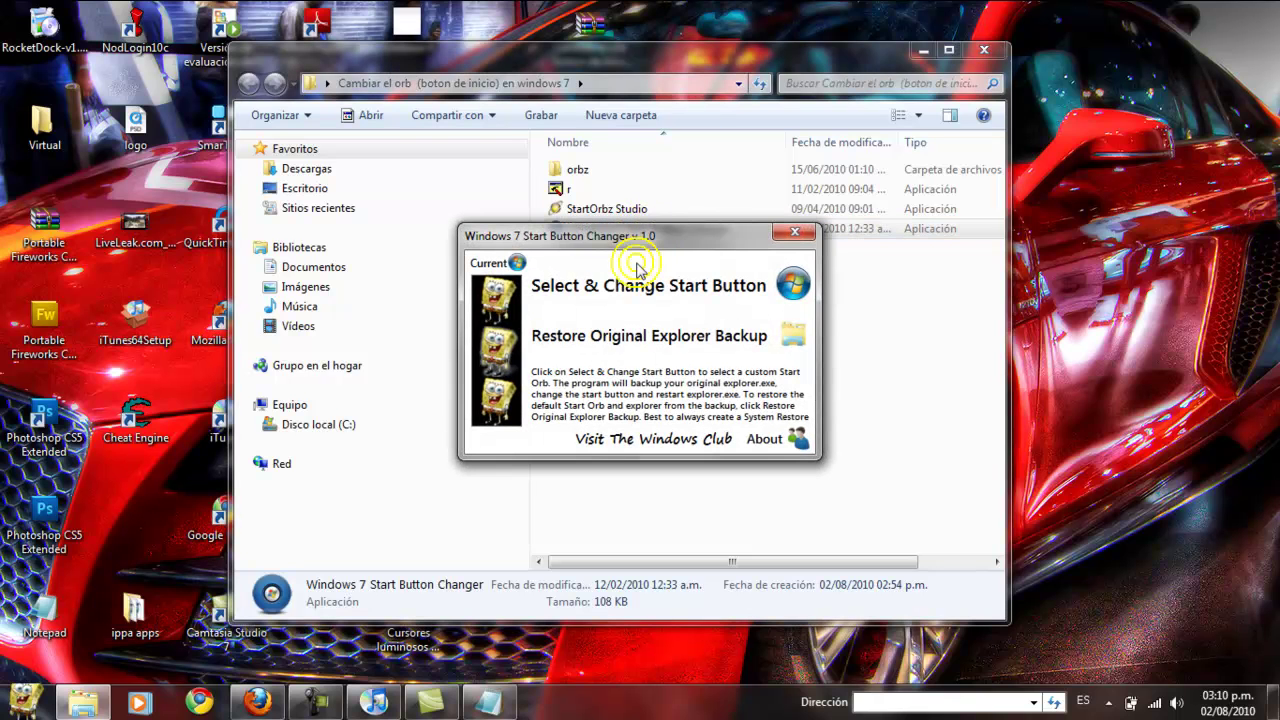
Change the start button to the Superman orb bitmap (232) from the orbz folder inside "Cambiar el orb (boton de inicio) en windows 7"
left_click(607, 289)
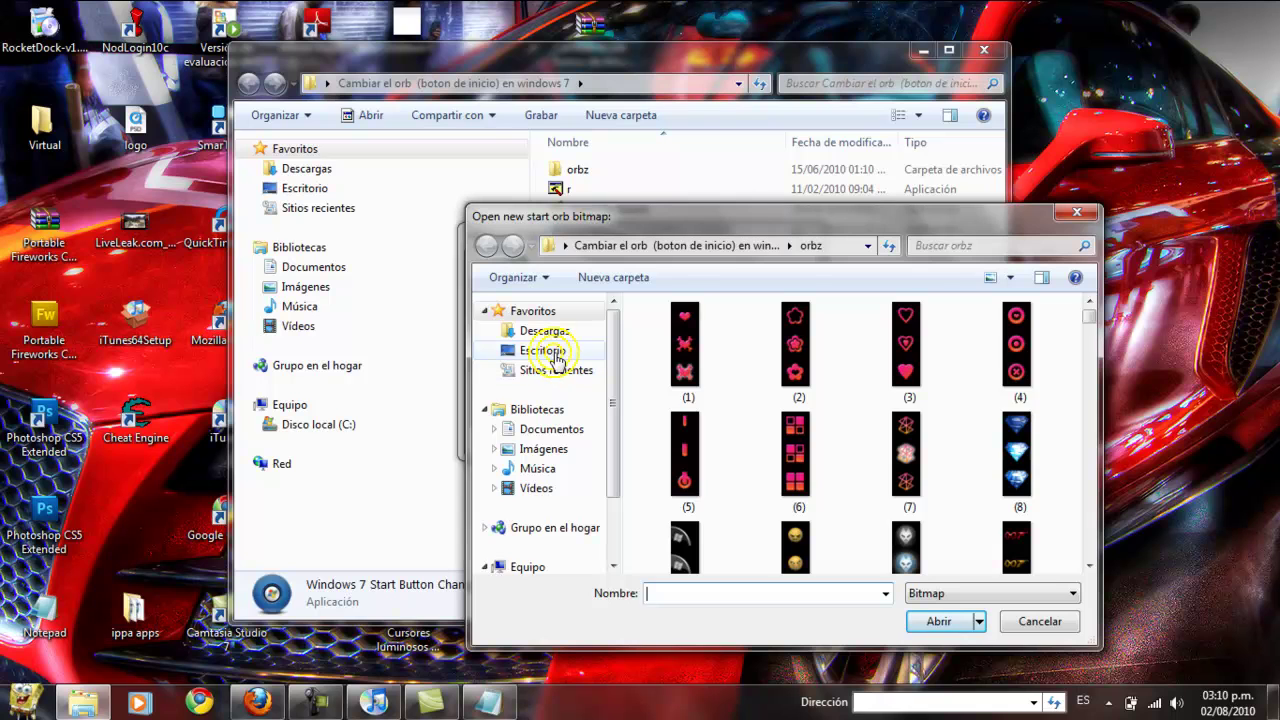
left_click(557, 358)
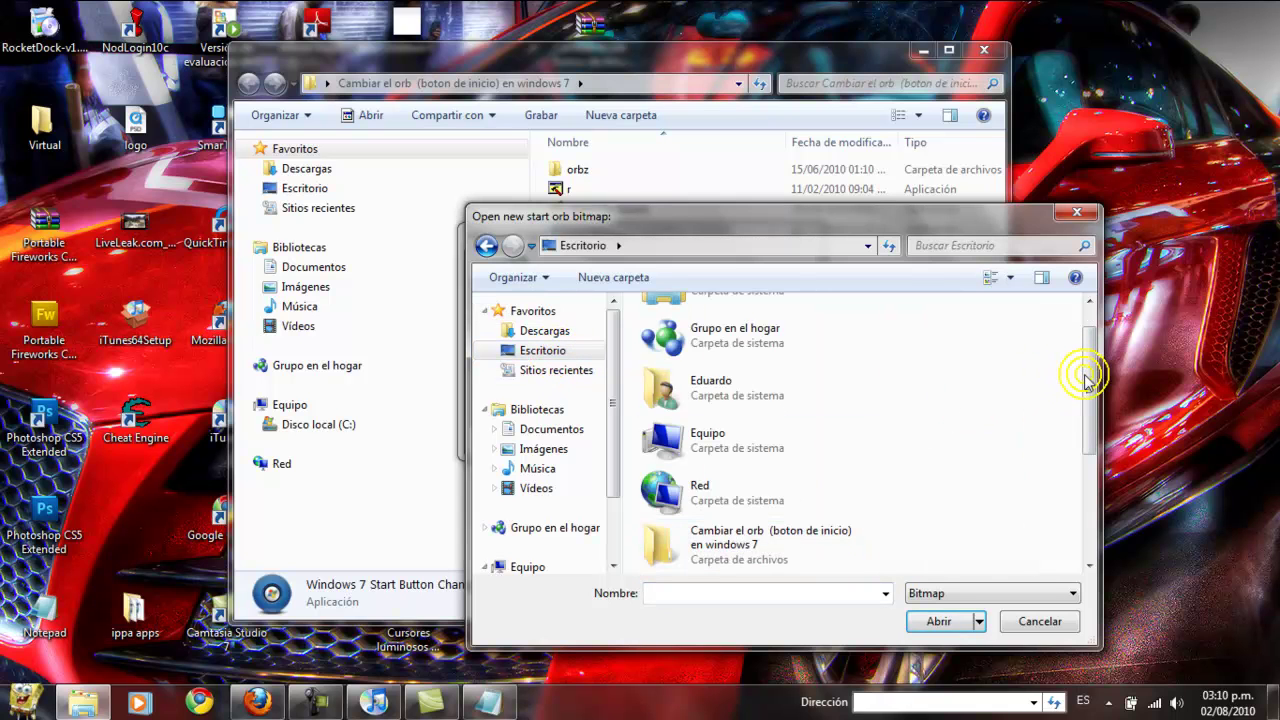
left_click_drag(1083, 370, 1081, 388)
double_click(735, 505)
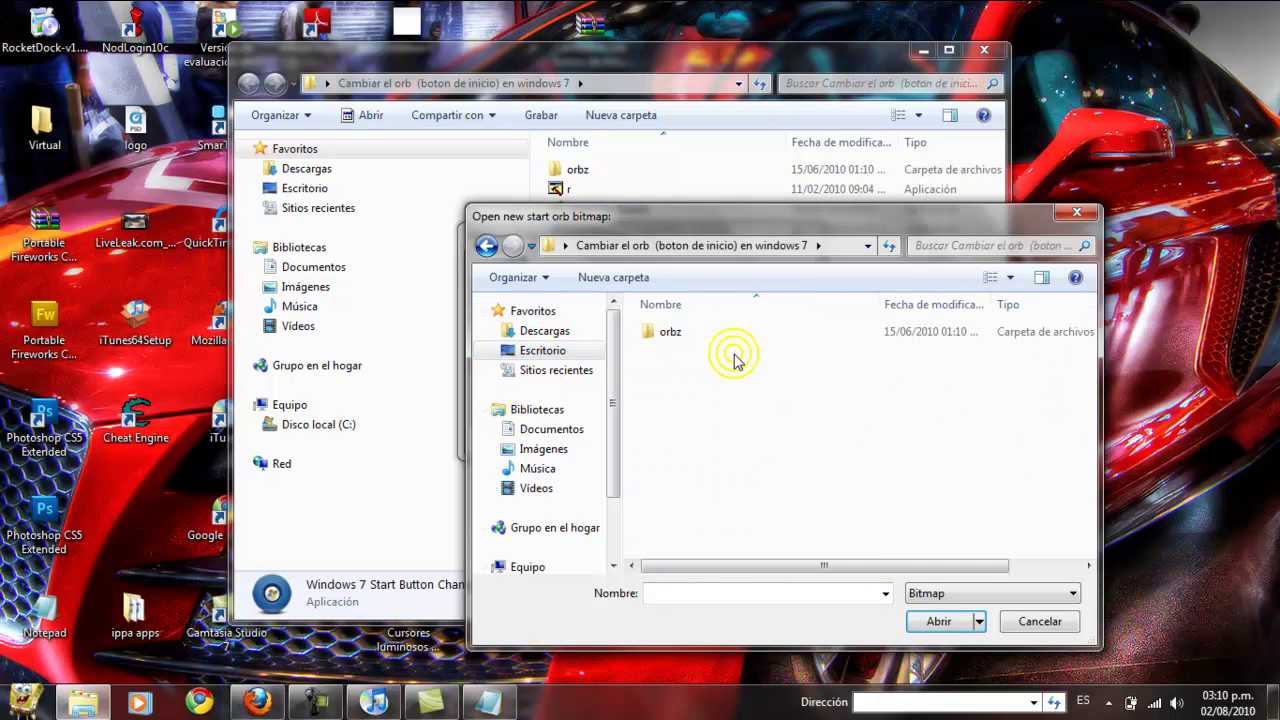
double_click(717, 340)
left_click_drag(1094, 314, 1120, 474)
left_click(1016, 425)
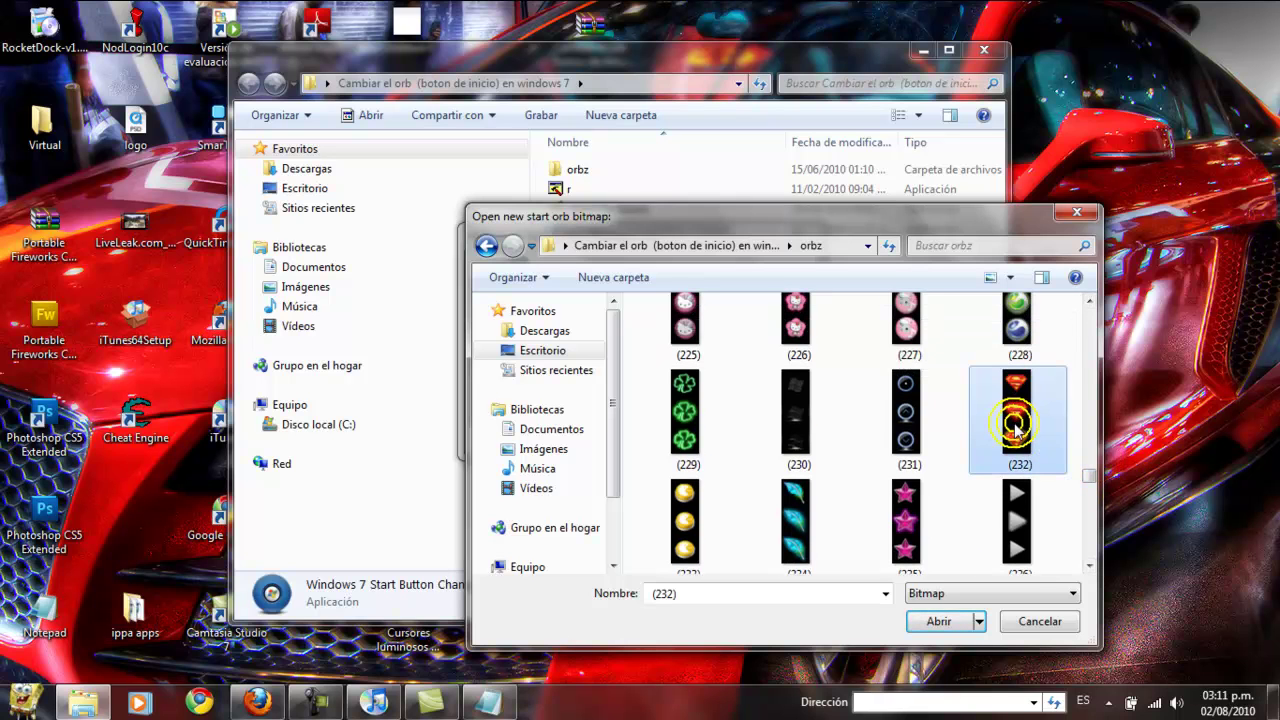
left_click(922, 627)
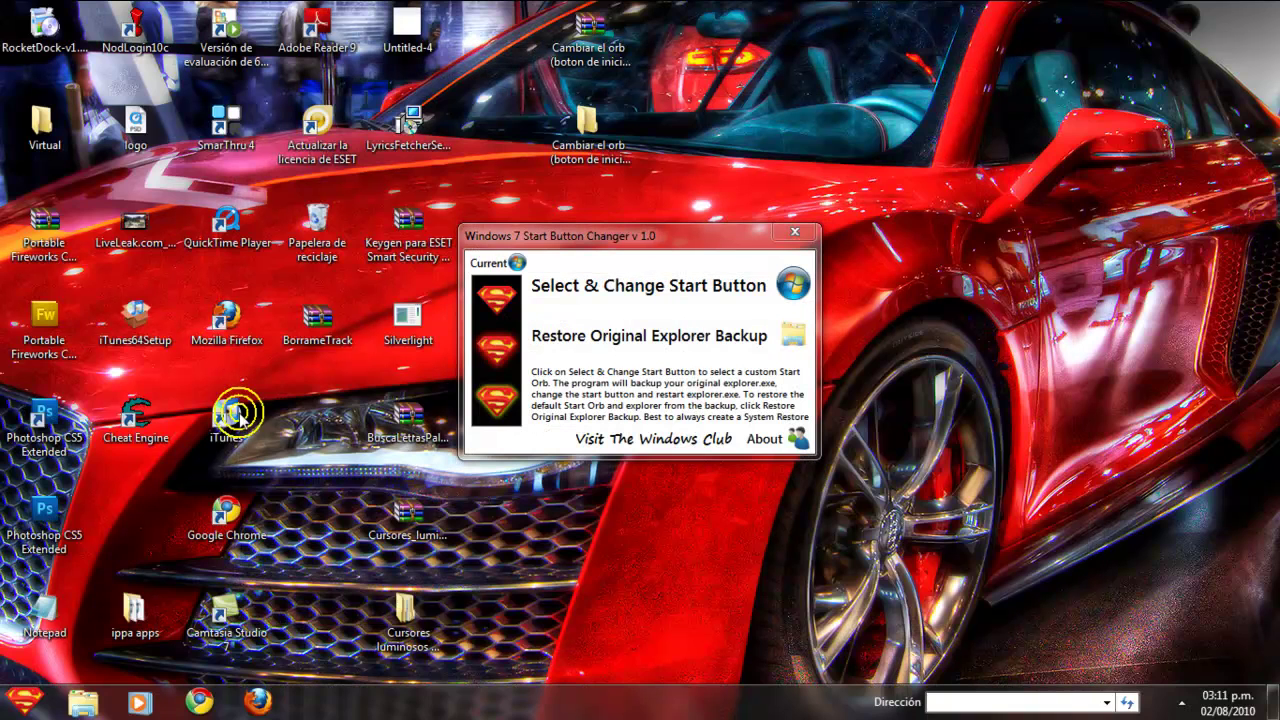
Open the Start menu to check the Superman start button, then dismiss the menu
left_click(16, 712)
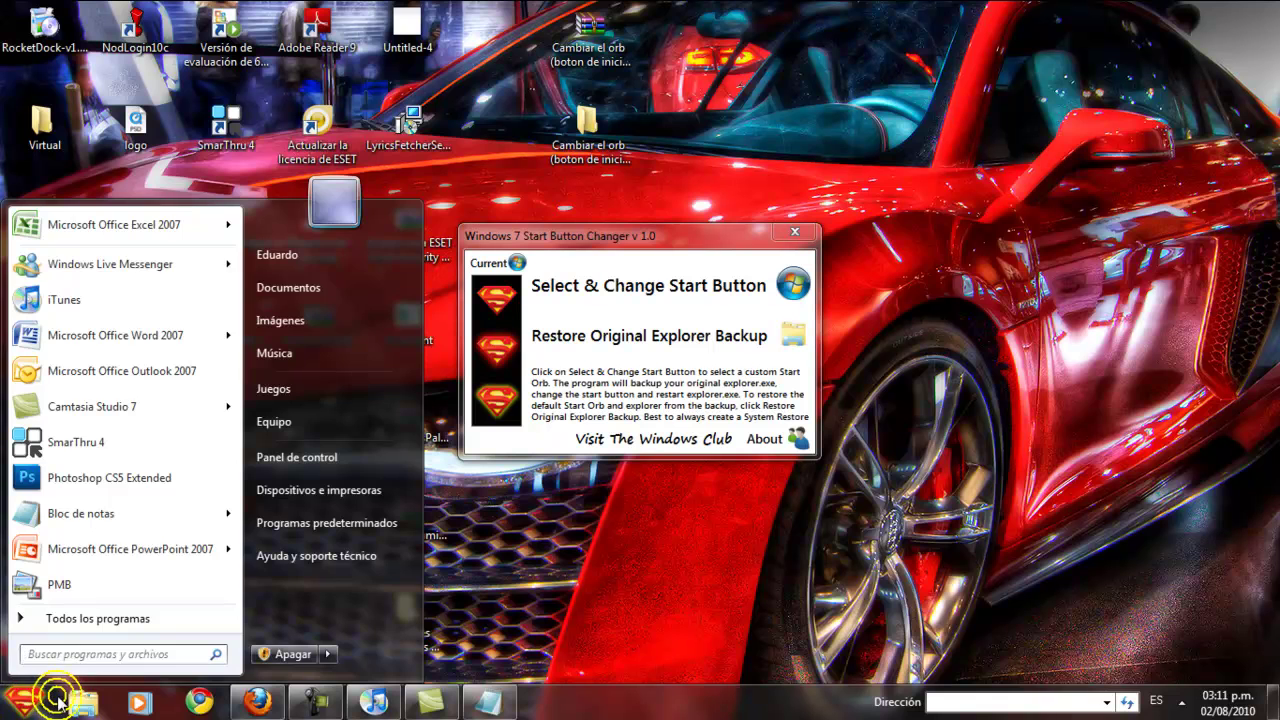
left_click(55, 697)
left_click(637, 360)
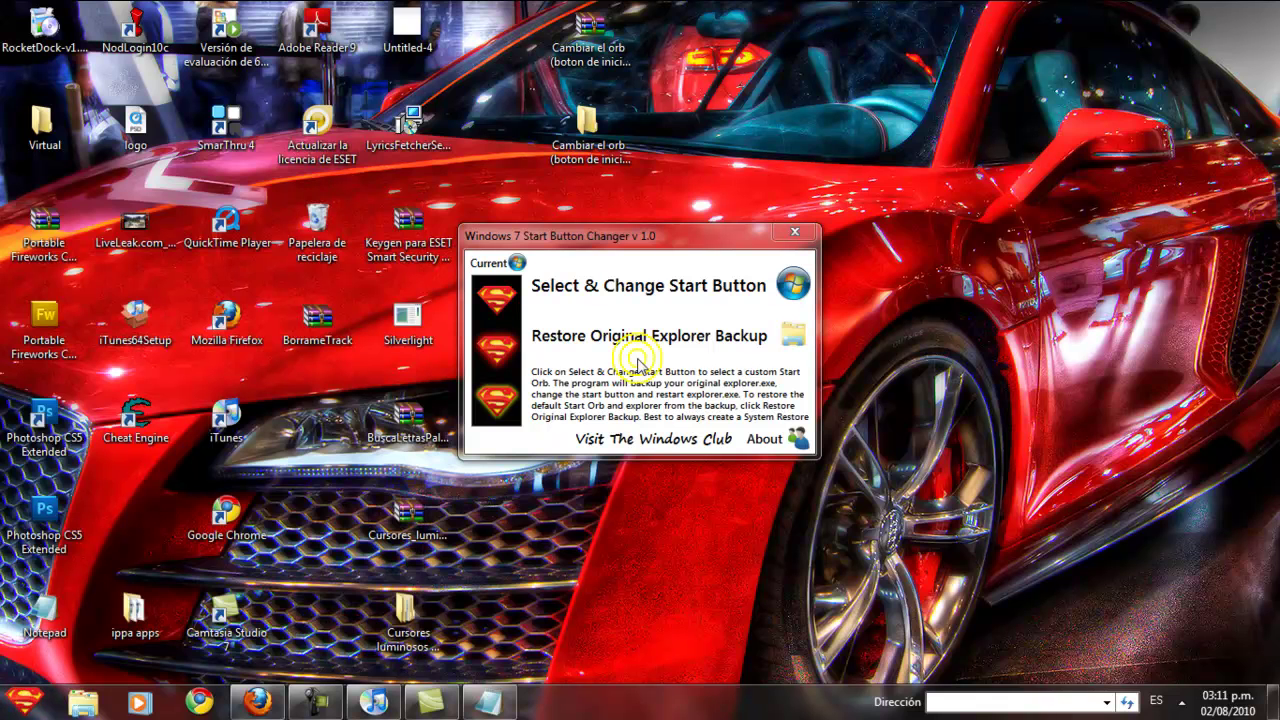
Close Windows 7 Start Button Changer and move the Super iconos folder to the desktop's first row, beside the Cambiar el orb archive
left_click(790, 232)
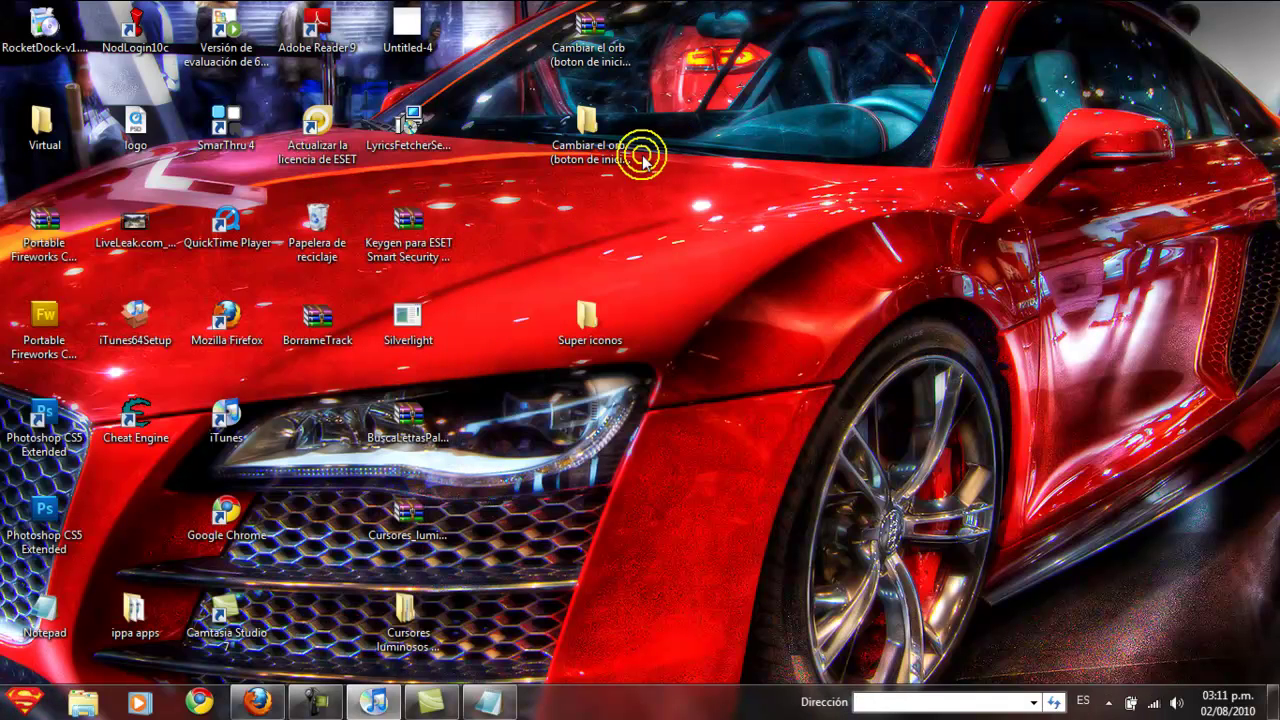
left_click_drag(588, 318, 527, 52)
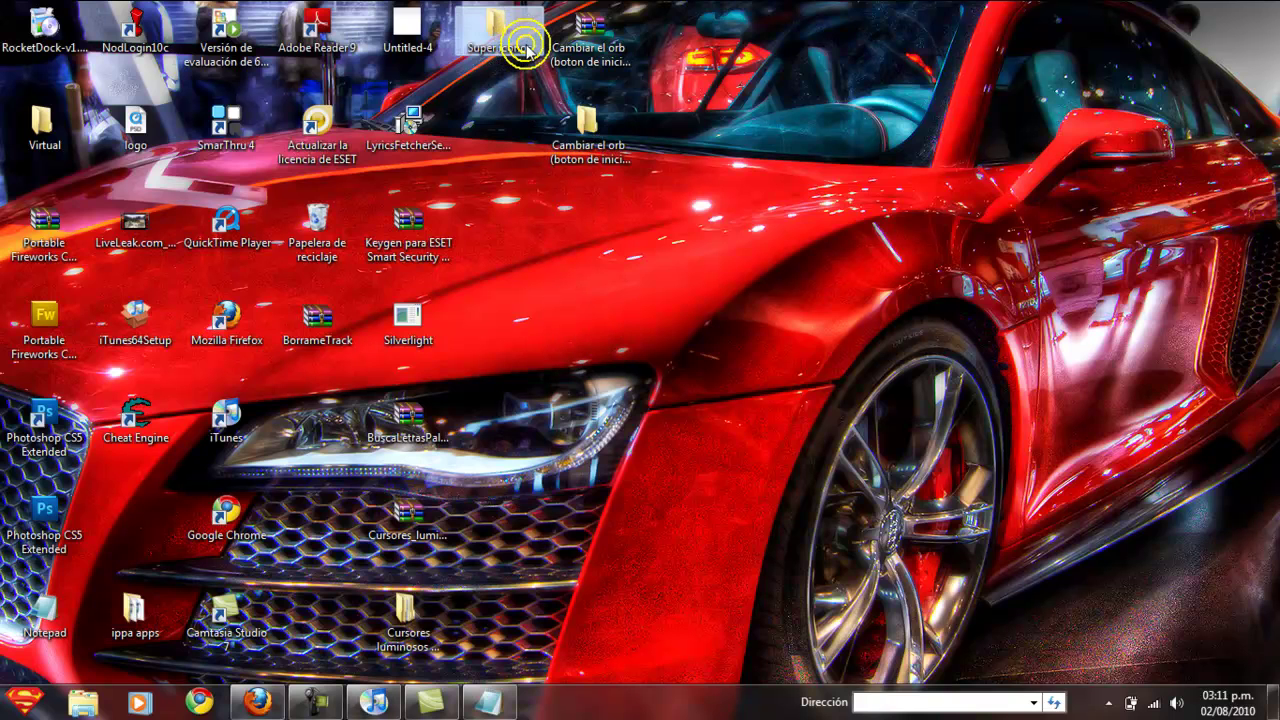